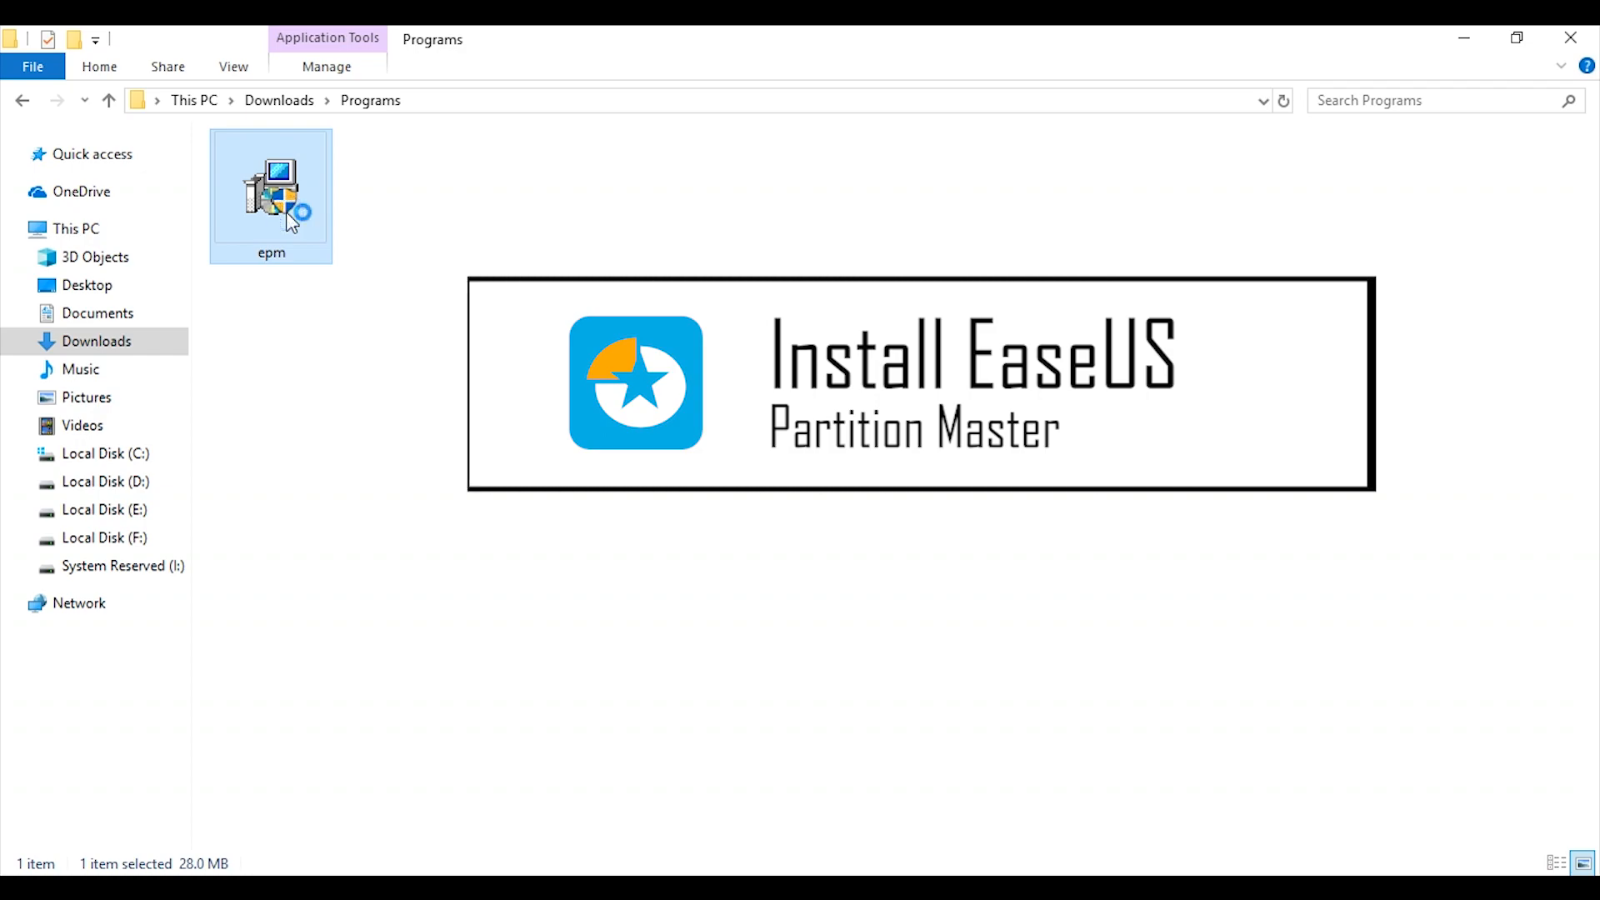
# Run the epm installer from the Programs folder, continue with the free edition and accept the license agreement.
pyautogui.doubleClick(287, 212)
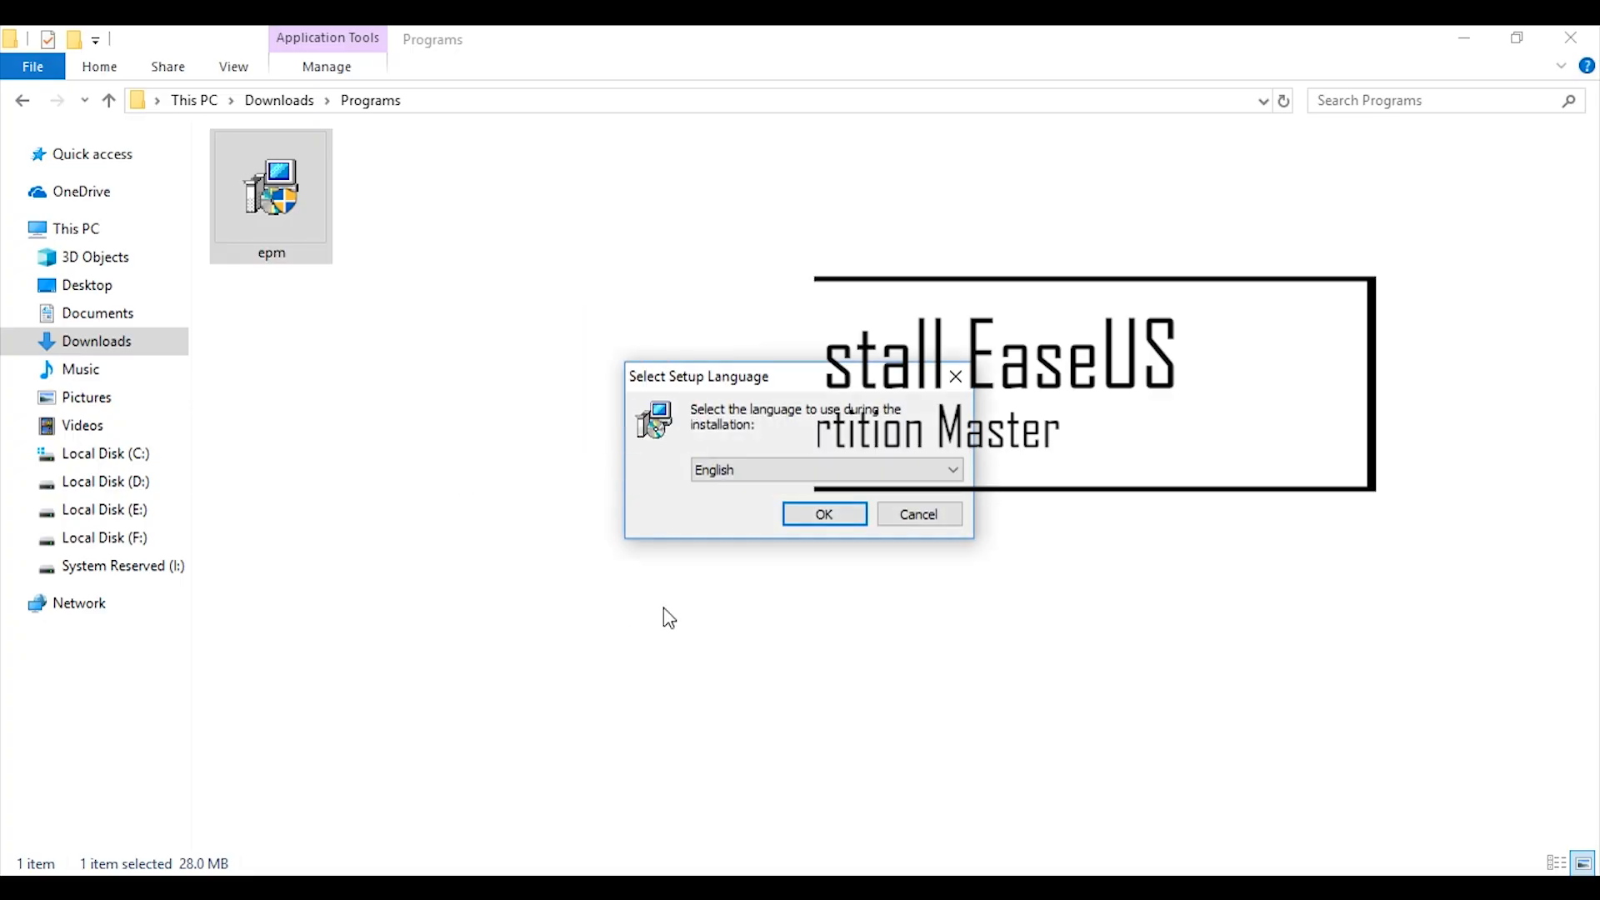
pyautogui.click(814, 512)
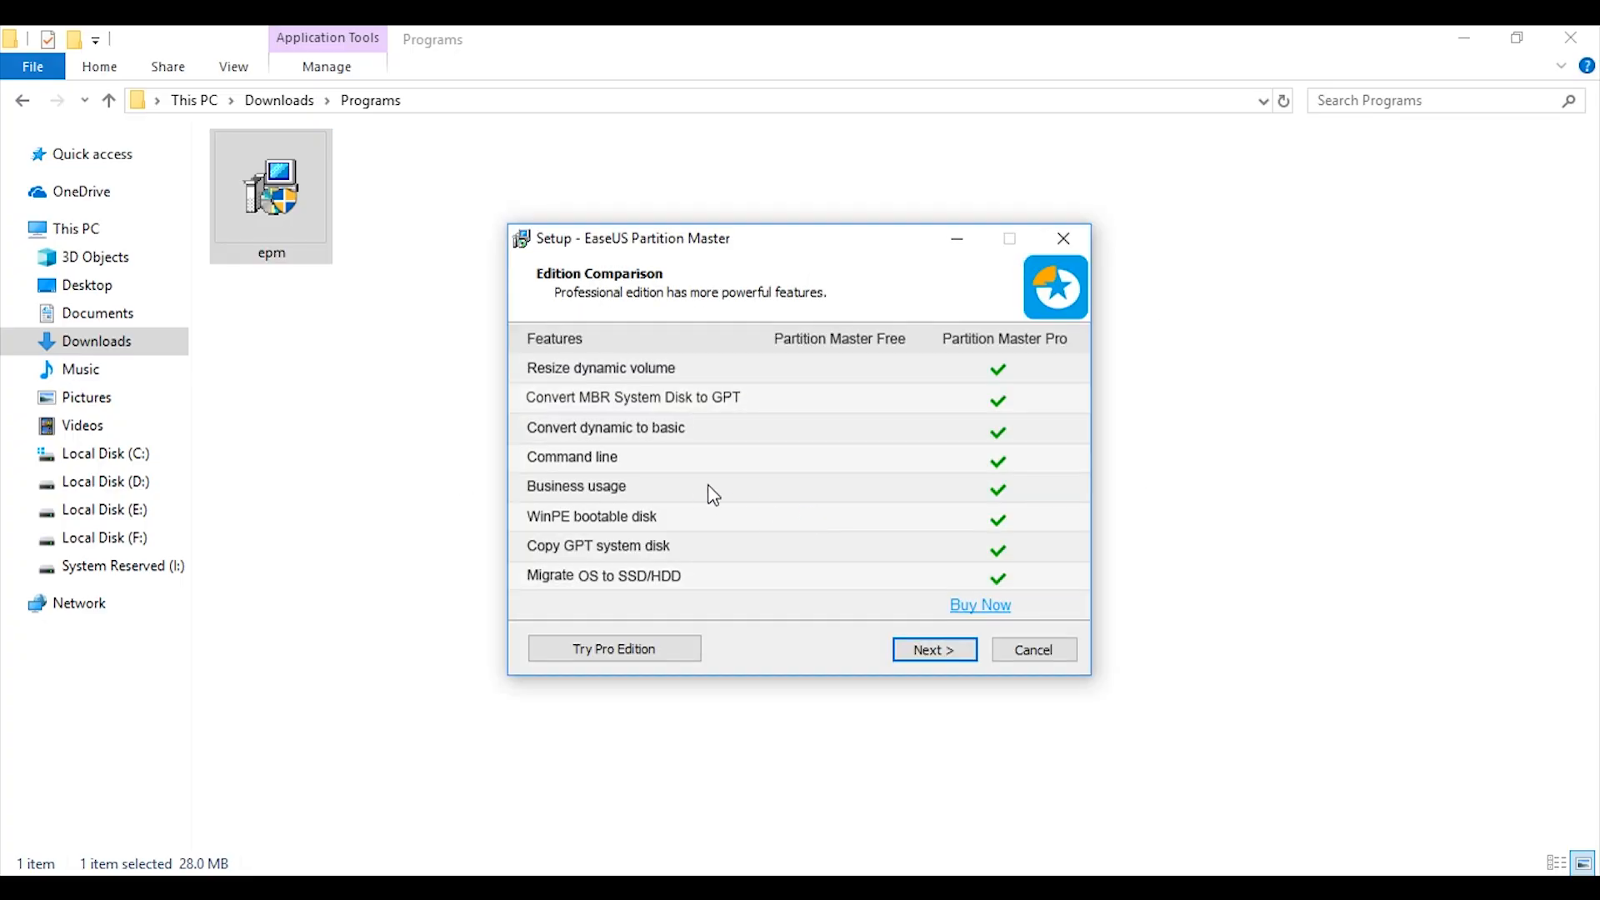
pyautogui.click(946, 659)
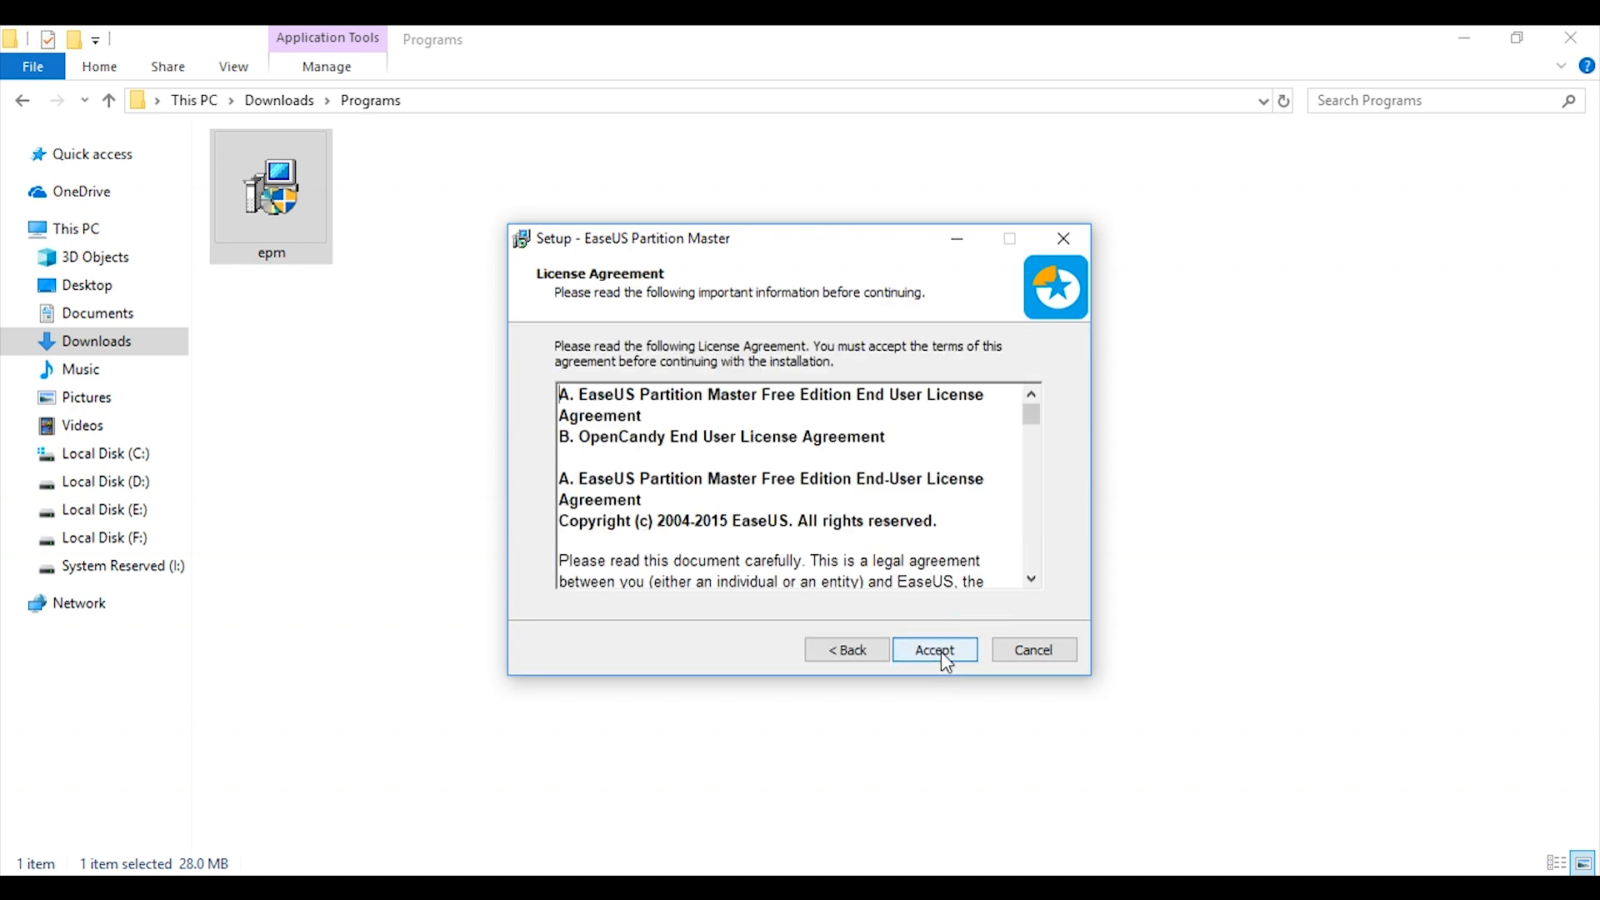
pyautogui.click(939, 652)
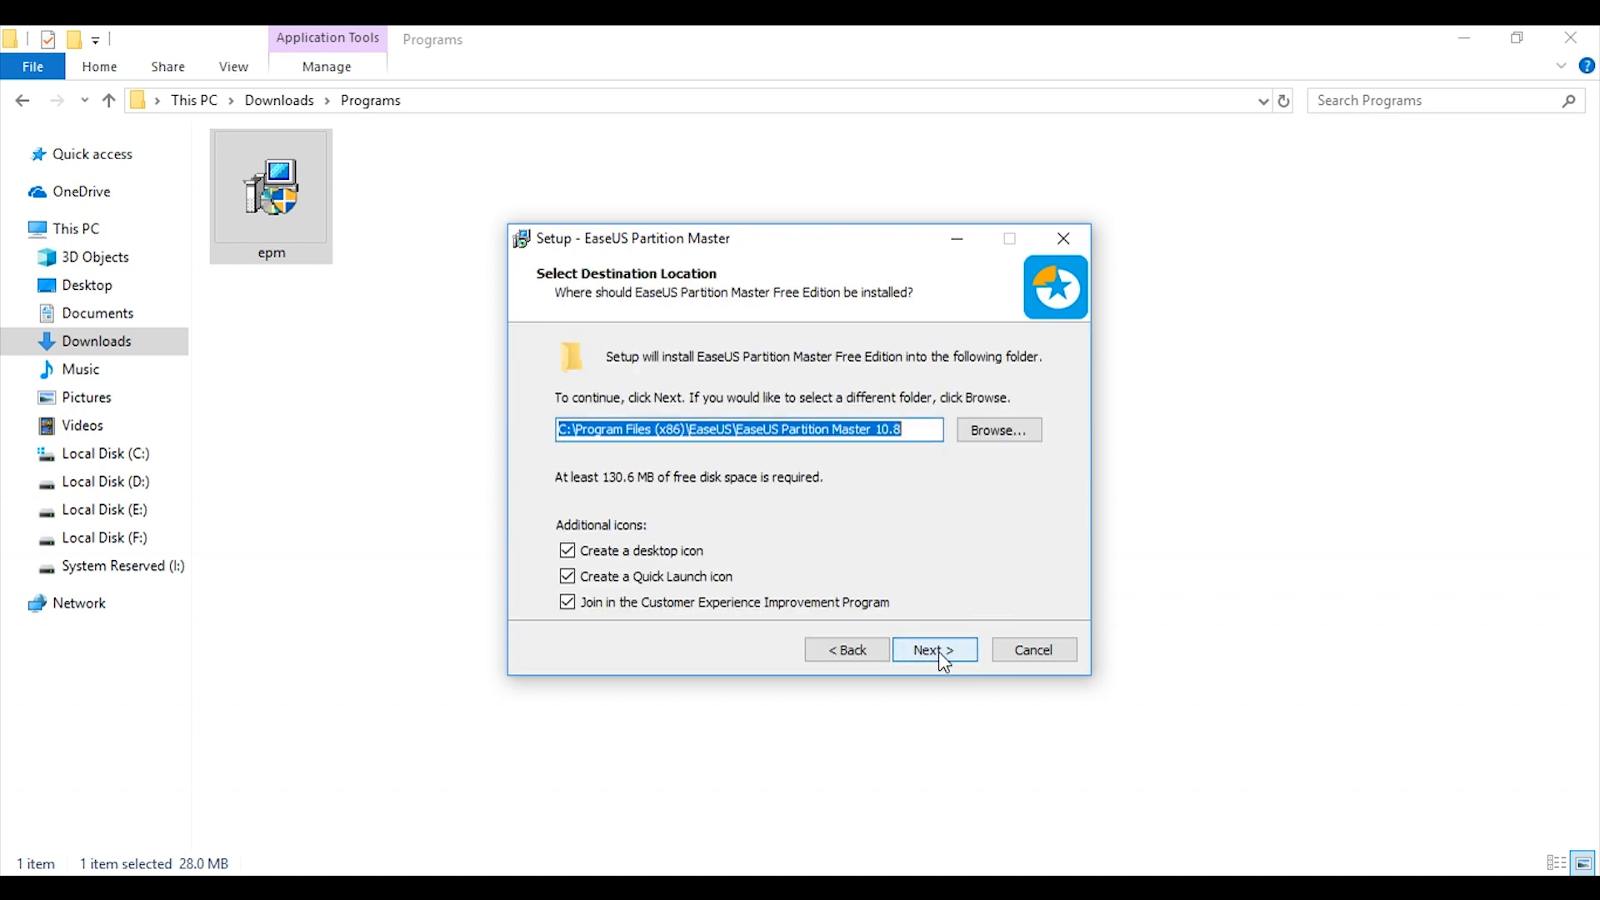
# Opt out of the Customer Experience Improvement Program and decline the installation of EaseUS Todo Backup Free.
pyautogui.click(868, 606)
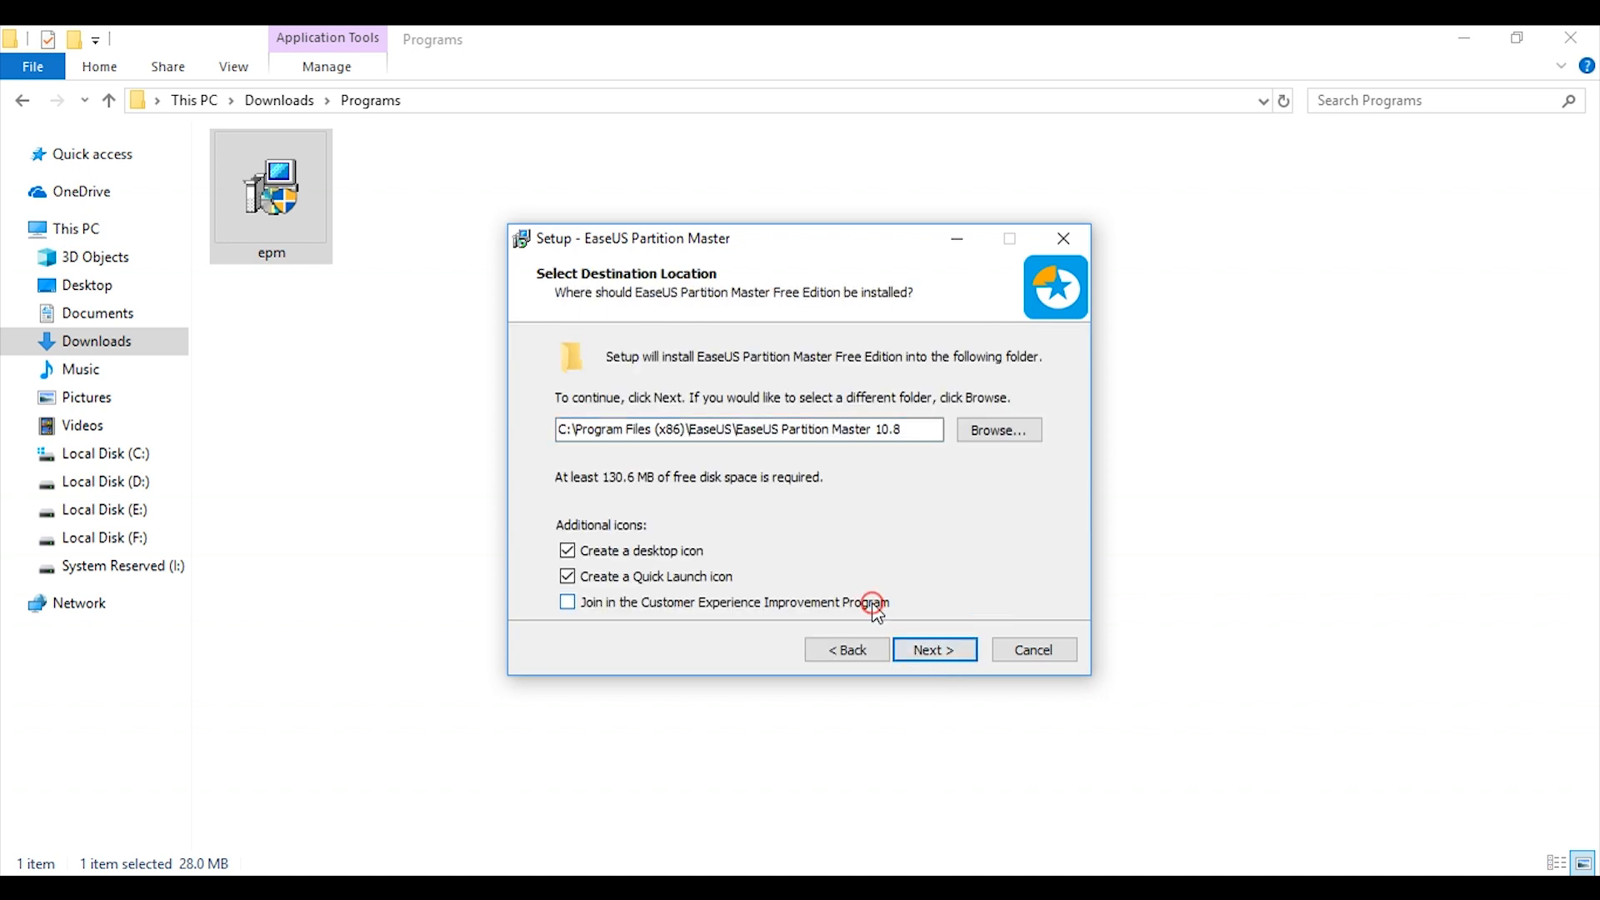
pyautogui.click(940, 664)
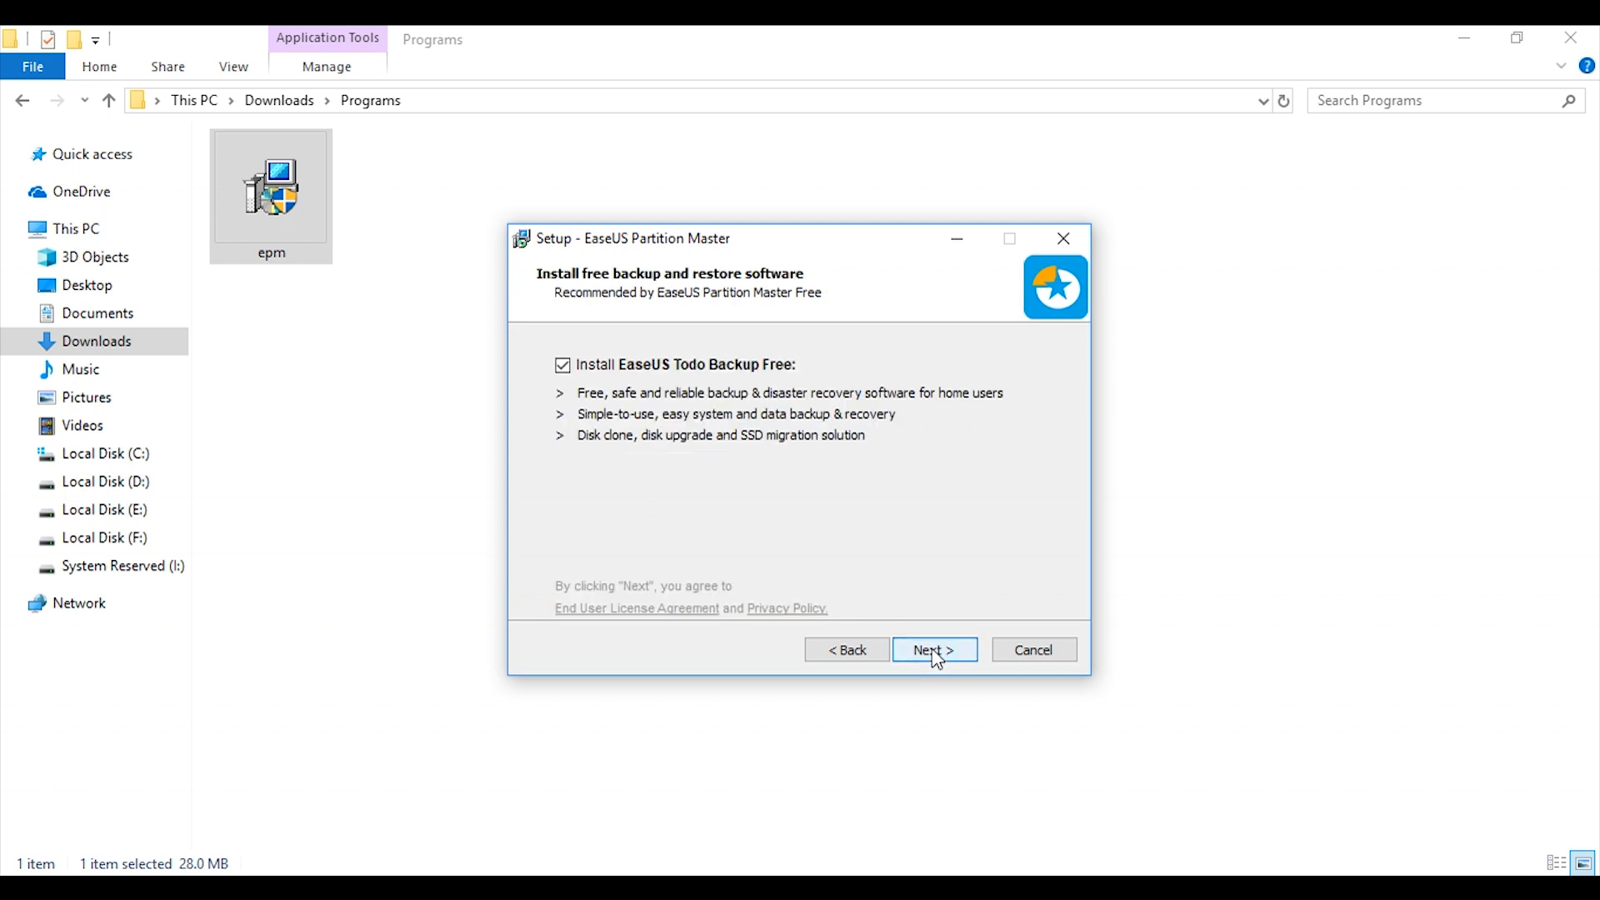
pyautogui.click(564, 366)
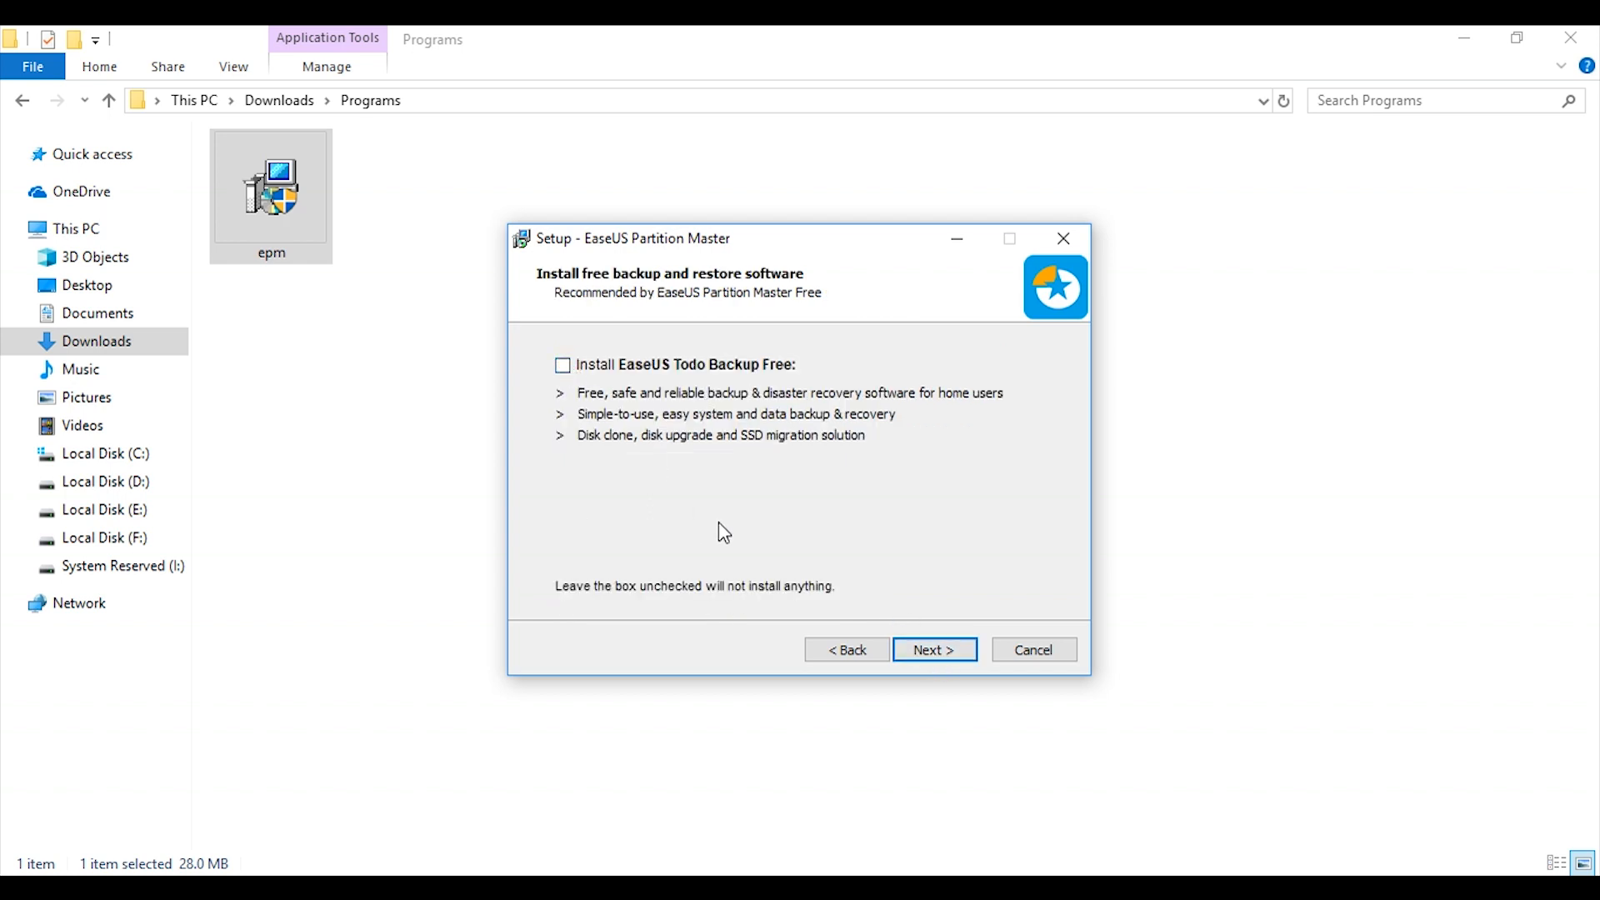
pyautogui.click(951, 651)
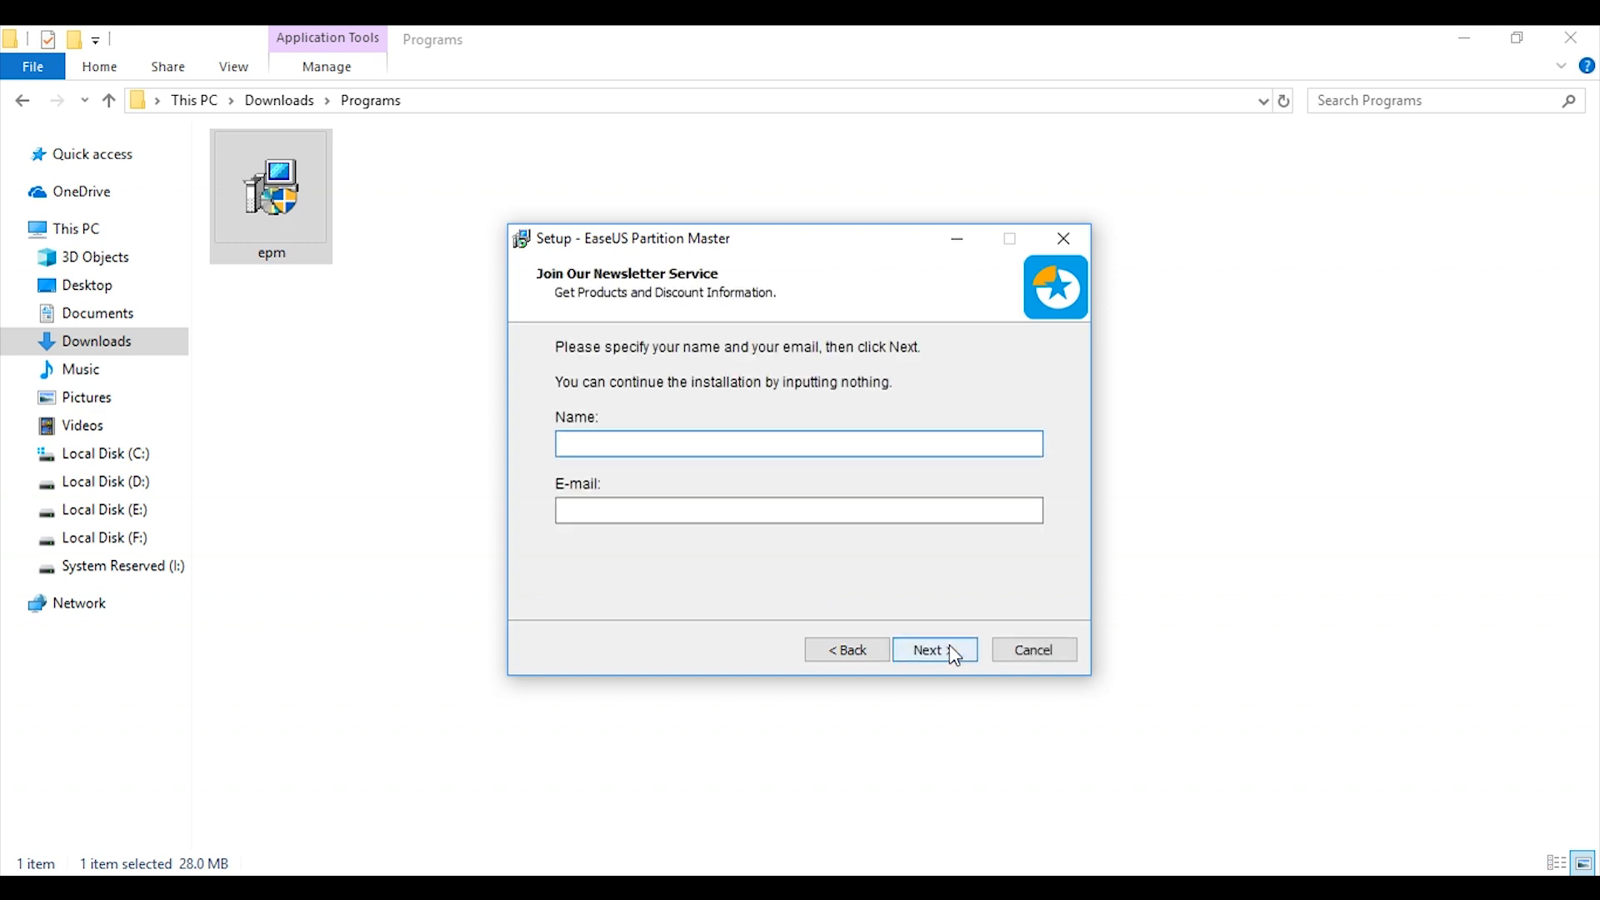
# Finish the installation without newsletter details and launch EaseUS Partition Master with the update check at startup turned off.
pyautogui.click(952, 651)
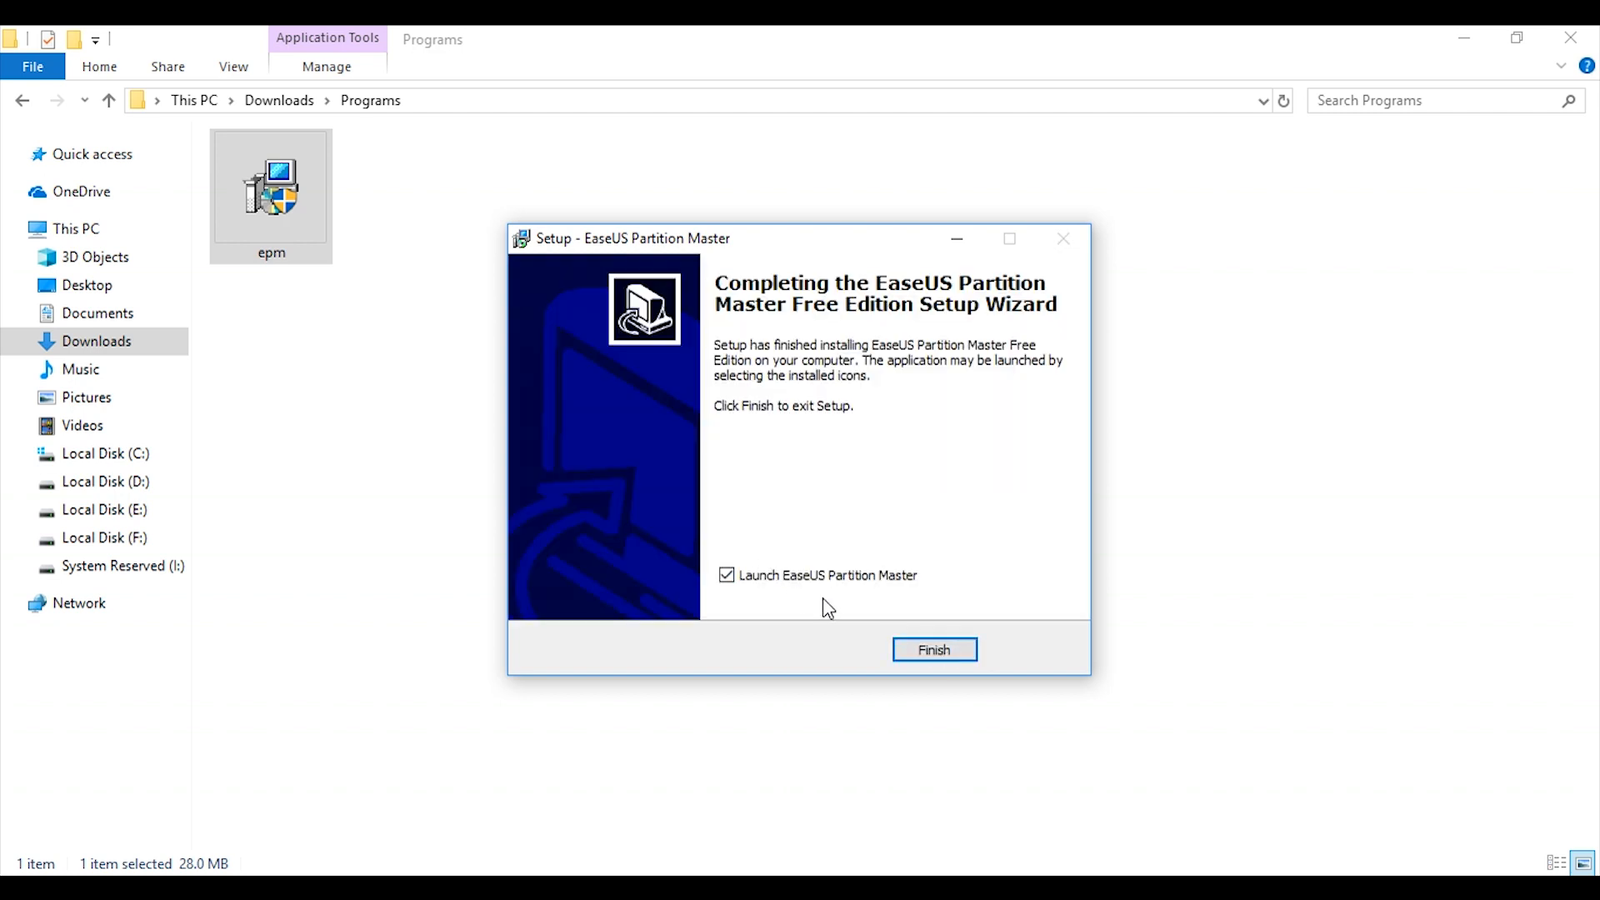
pyautogui.click(934, 656)
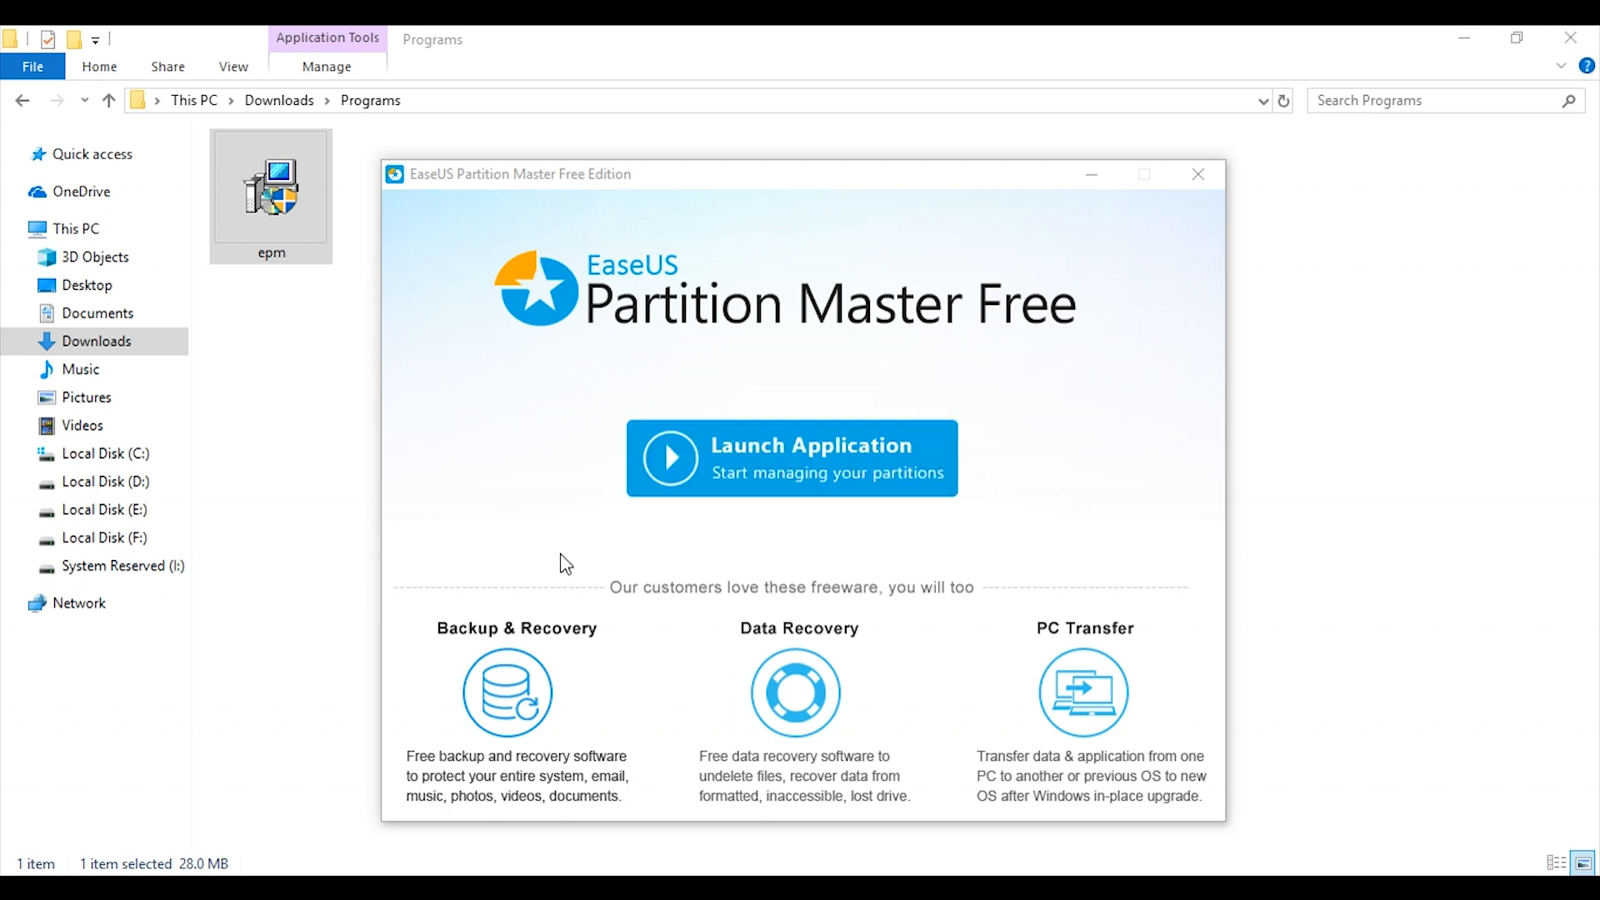
pyautogui.click(799, 465)
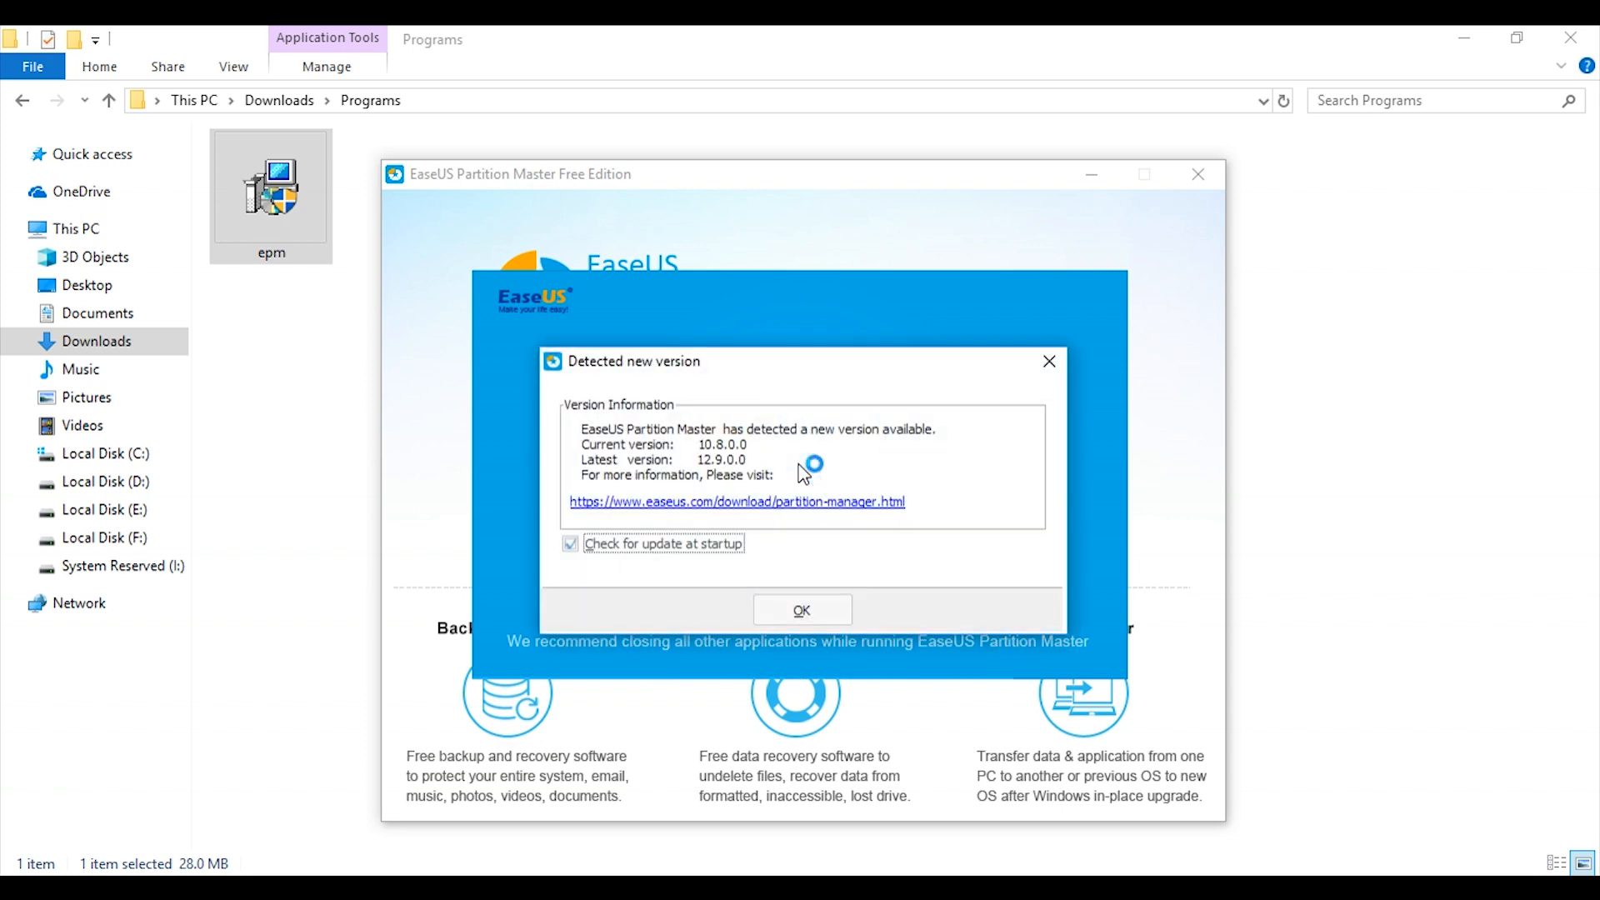
pyautogui.click(675, 545)
pyautogui.click(774, 606)
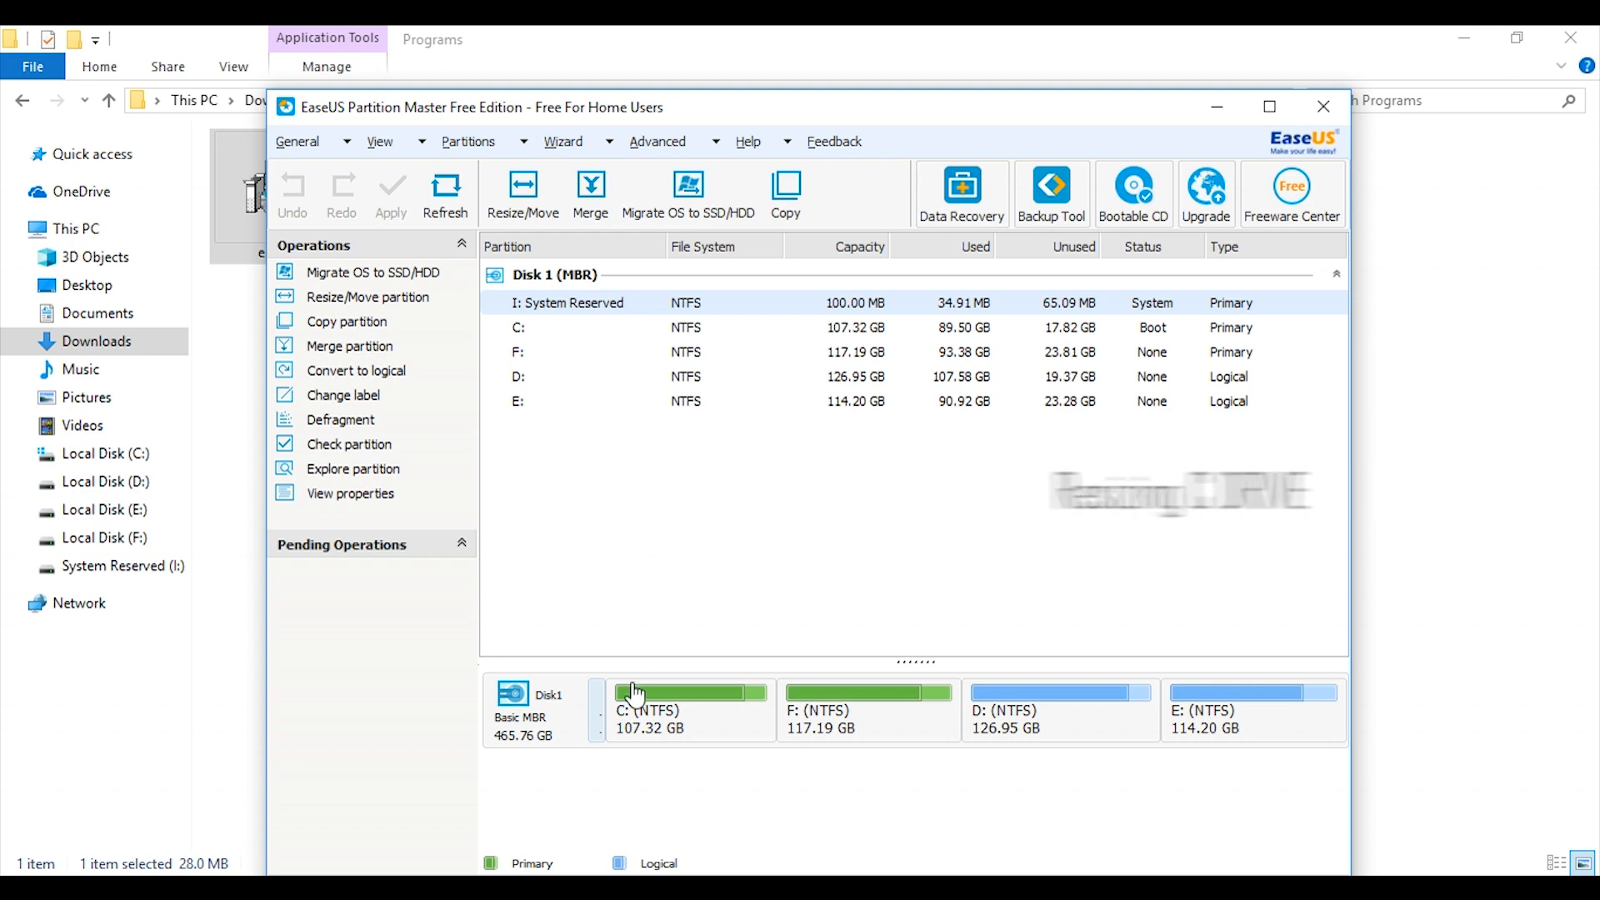
# Compare the capacity, used space and unused space of the C: and F: partitions on Disk 1.
pyautogui.click(661, 730)
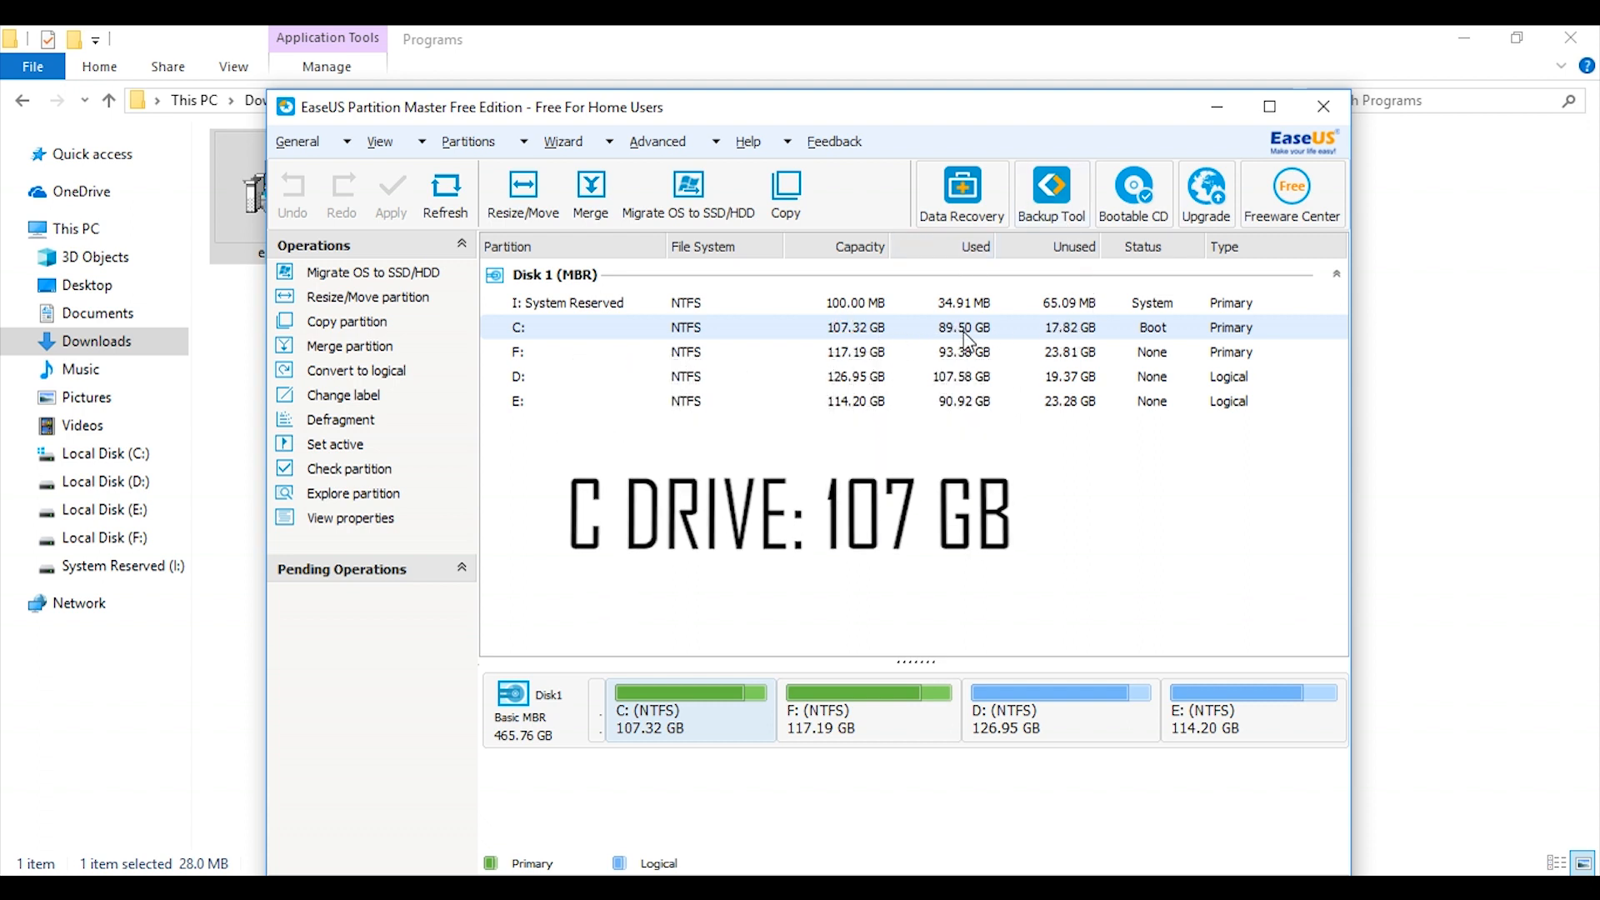
pyautogui.click(816, 357)
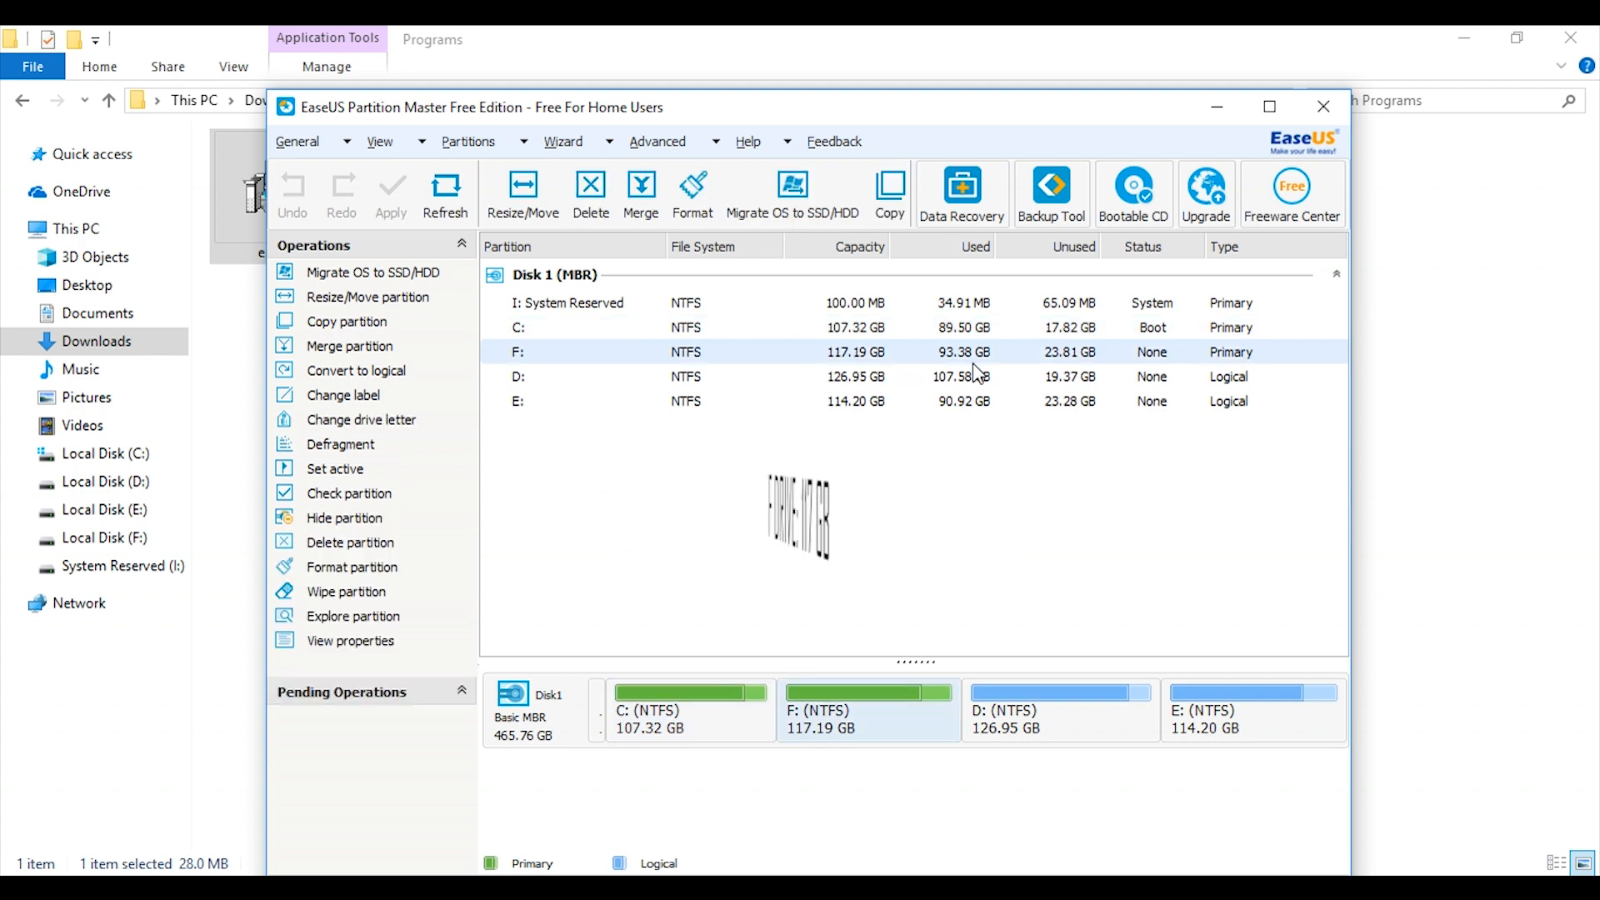
pyautogui.click(1067, 328)
pyautogui.click(1061, 353)
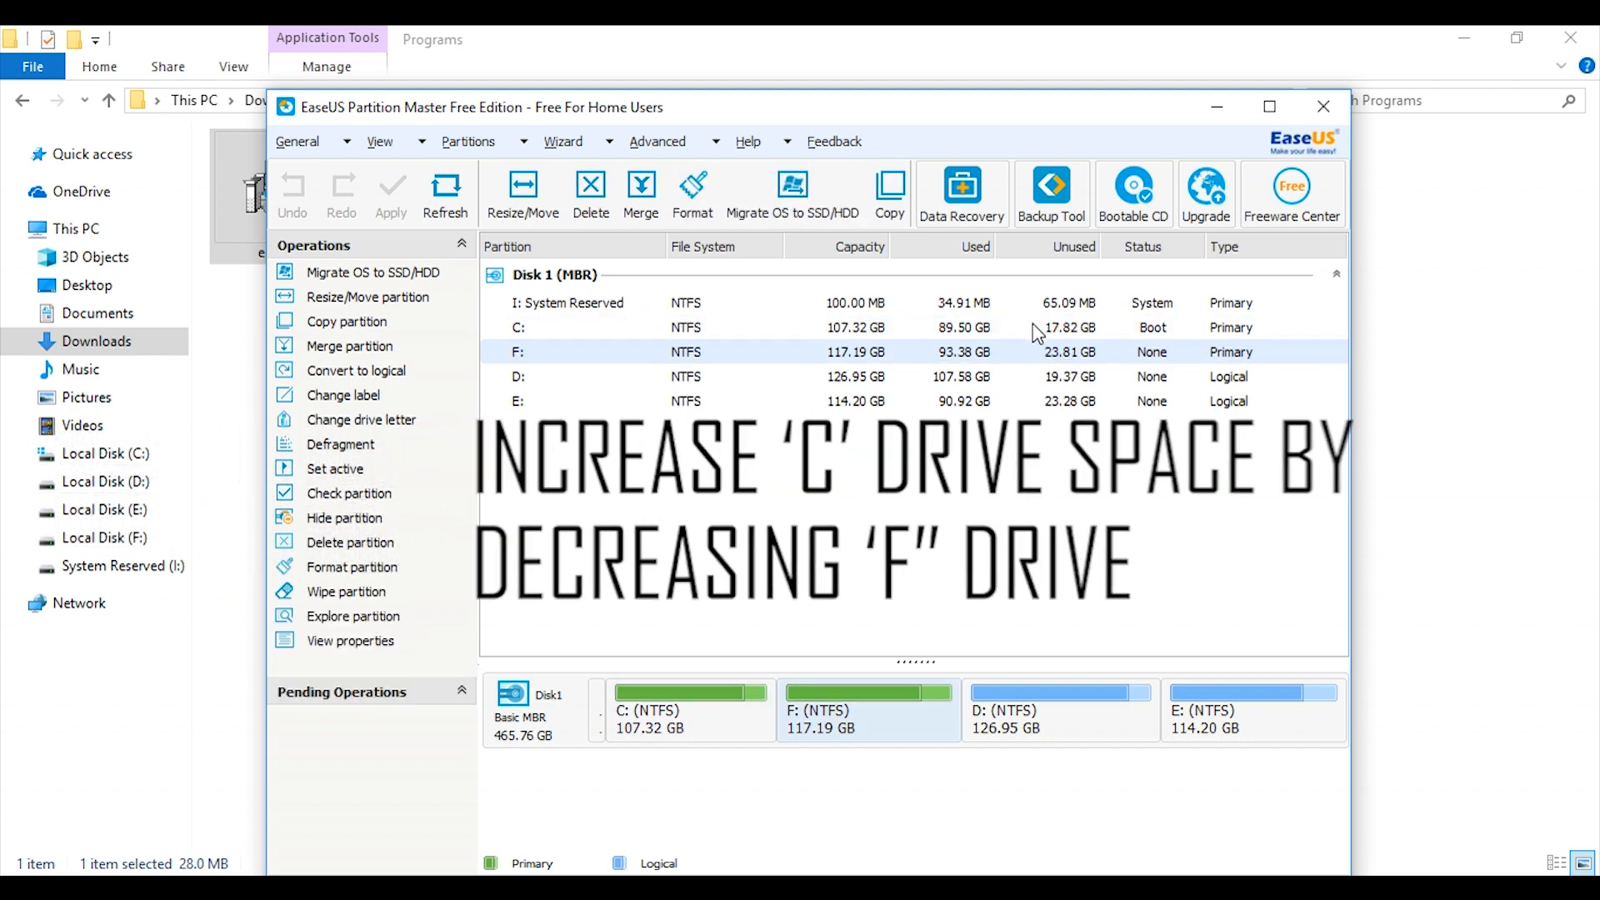
pyautogui.click(1034, 329)
pyautogui.click(1043, 353)
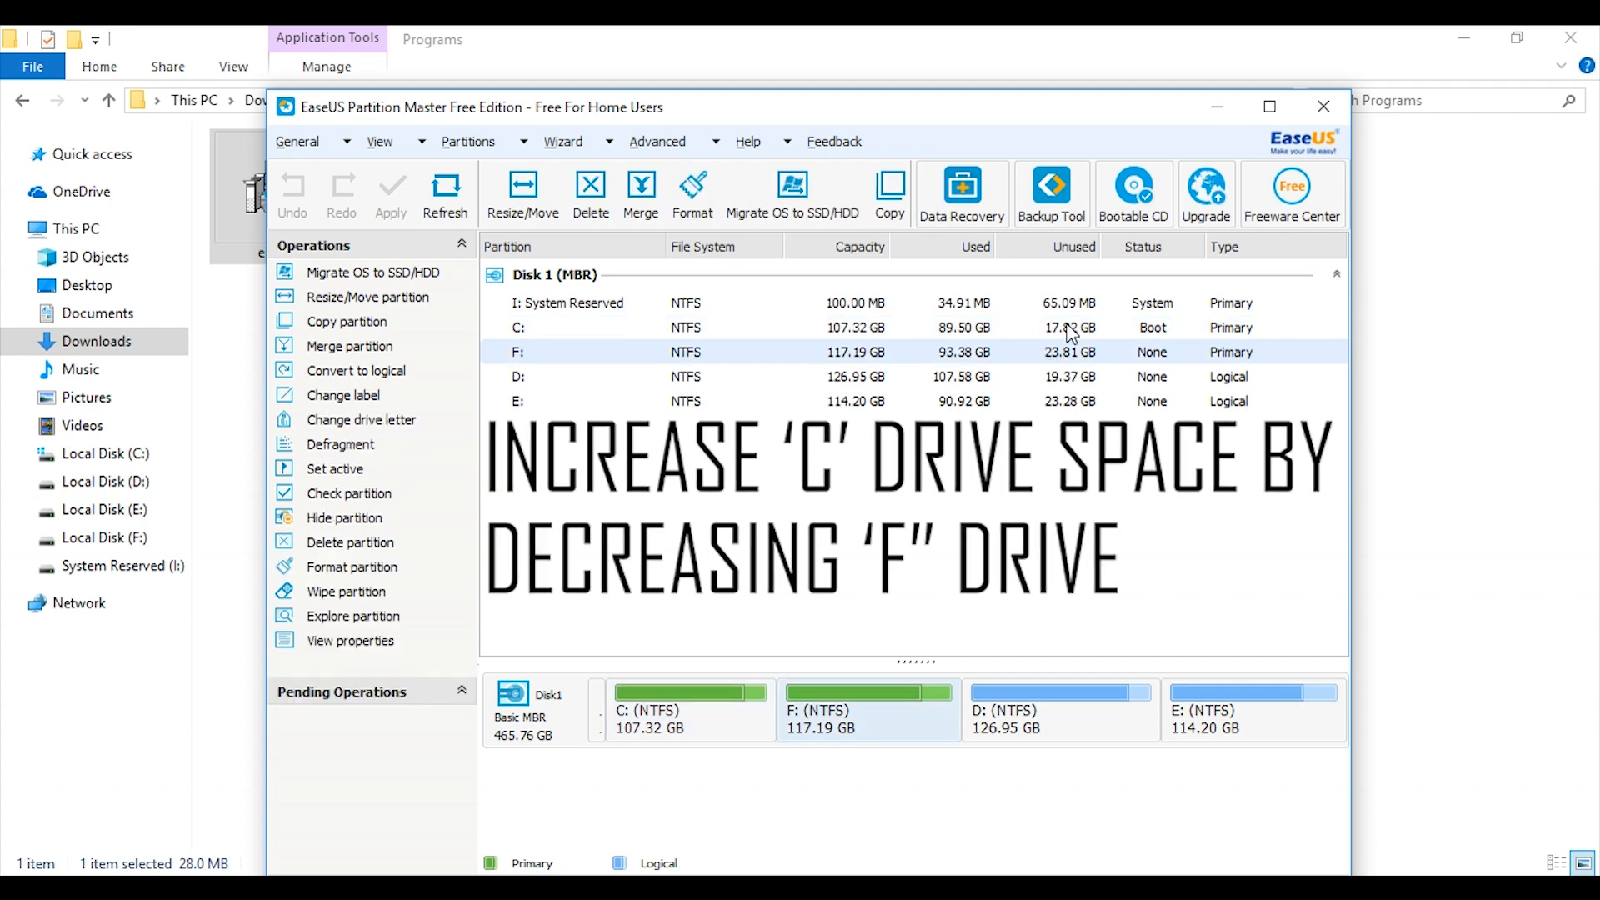
pyautogui.click(1071, 329)
pyautogui.click(1060, 352)
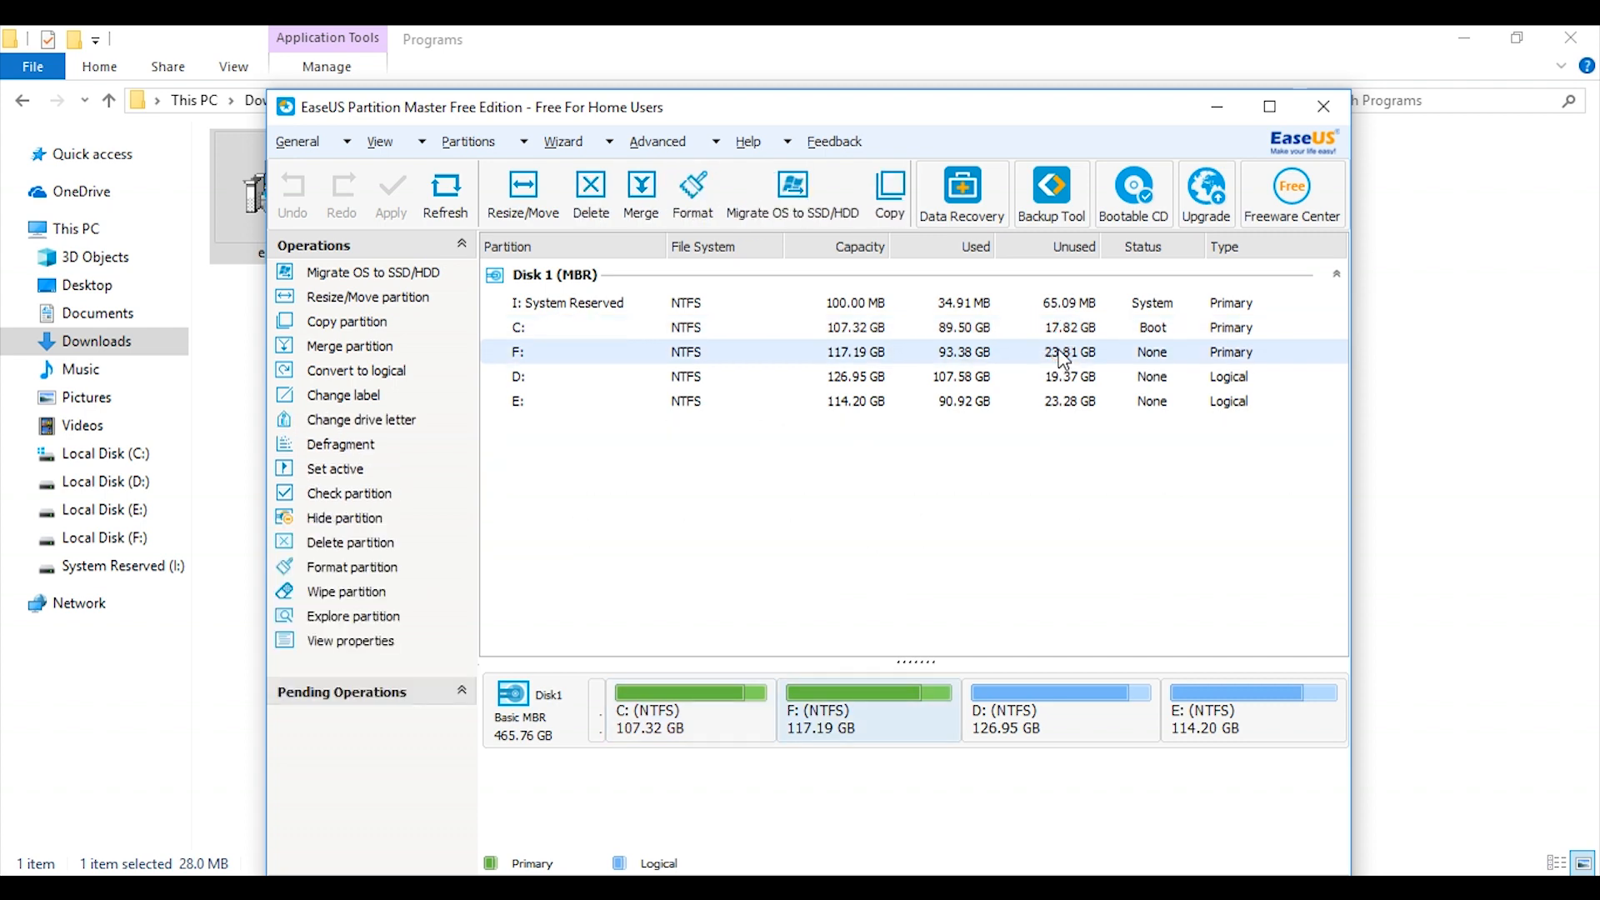
pyautogui.click(632, 717)
# Shrink the F: partition from its front edge to about 114923 MB, leaving about 5077 MB of unallocated space before it.
pyautogui.click(879, 717)
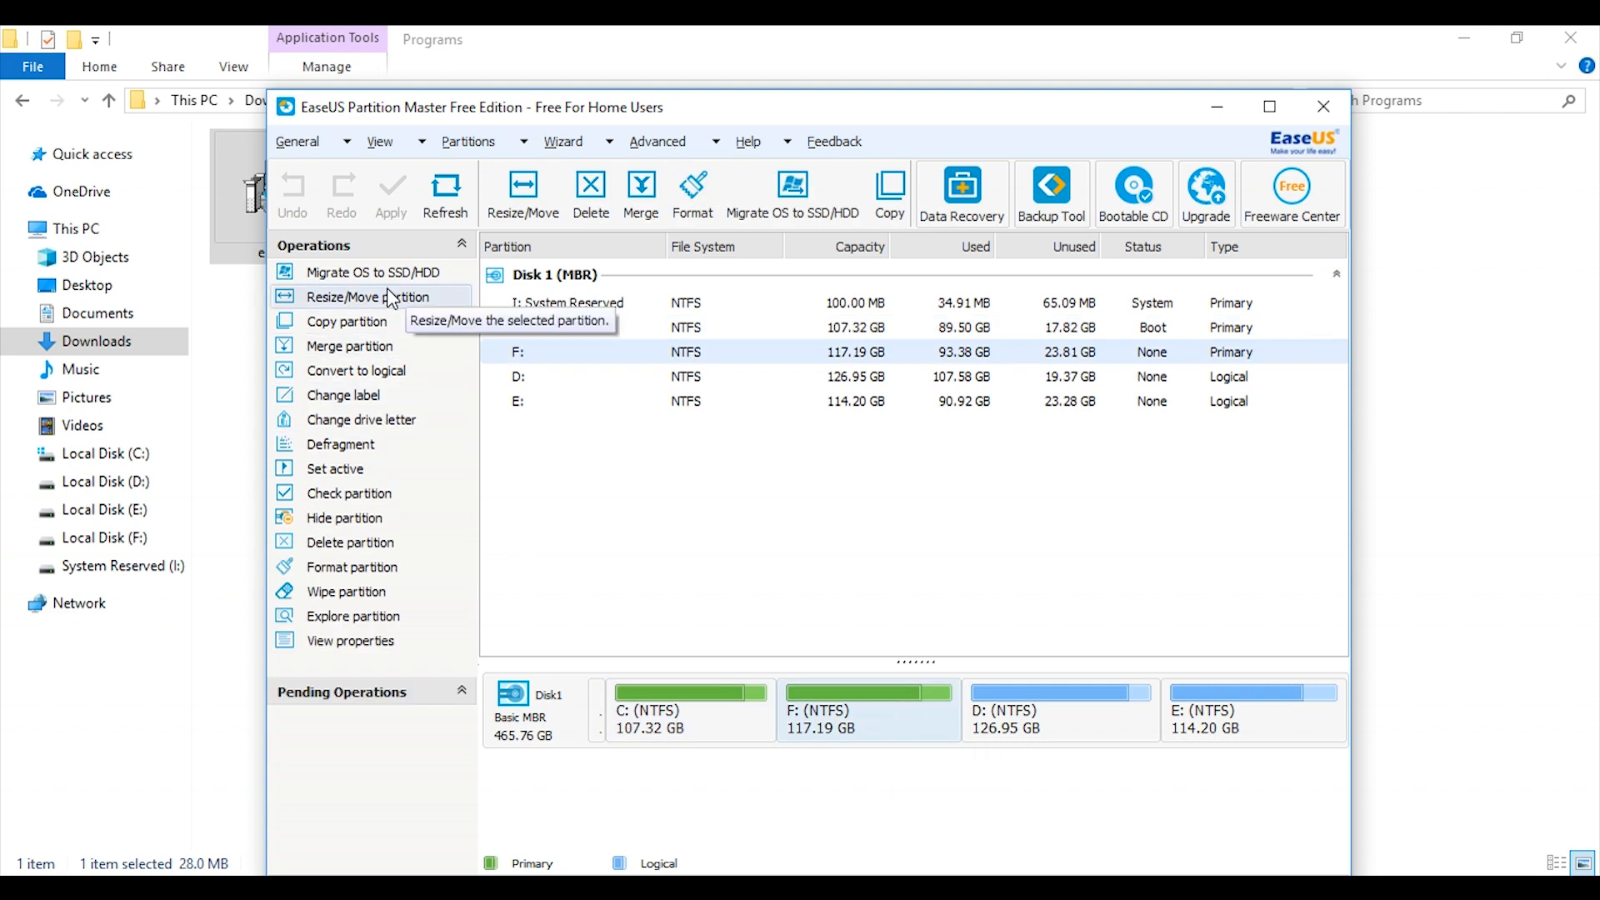
pyautogui.click(360, 298)
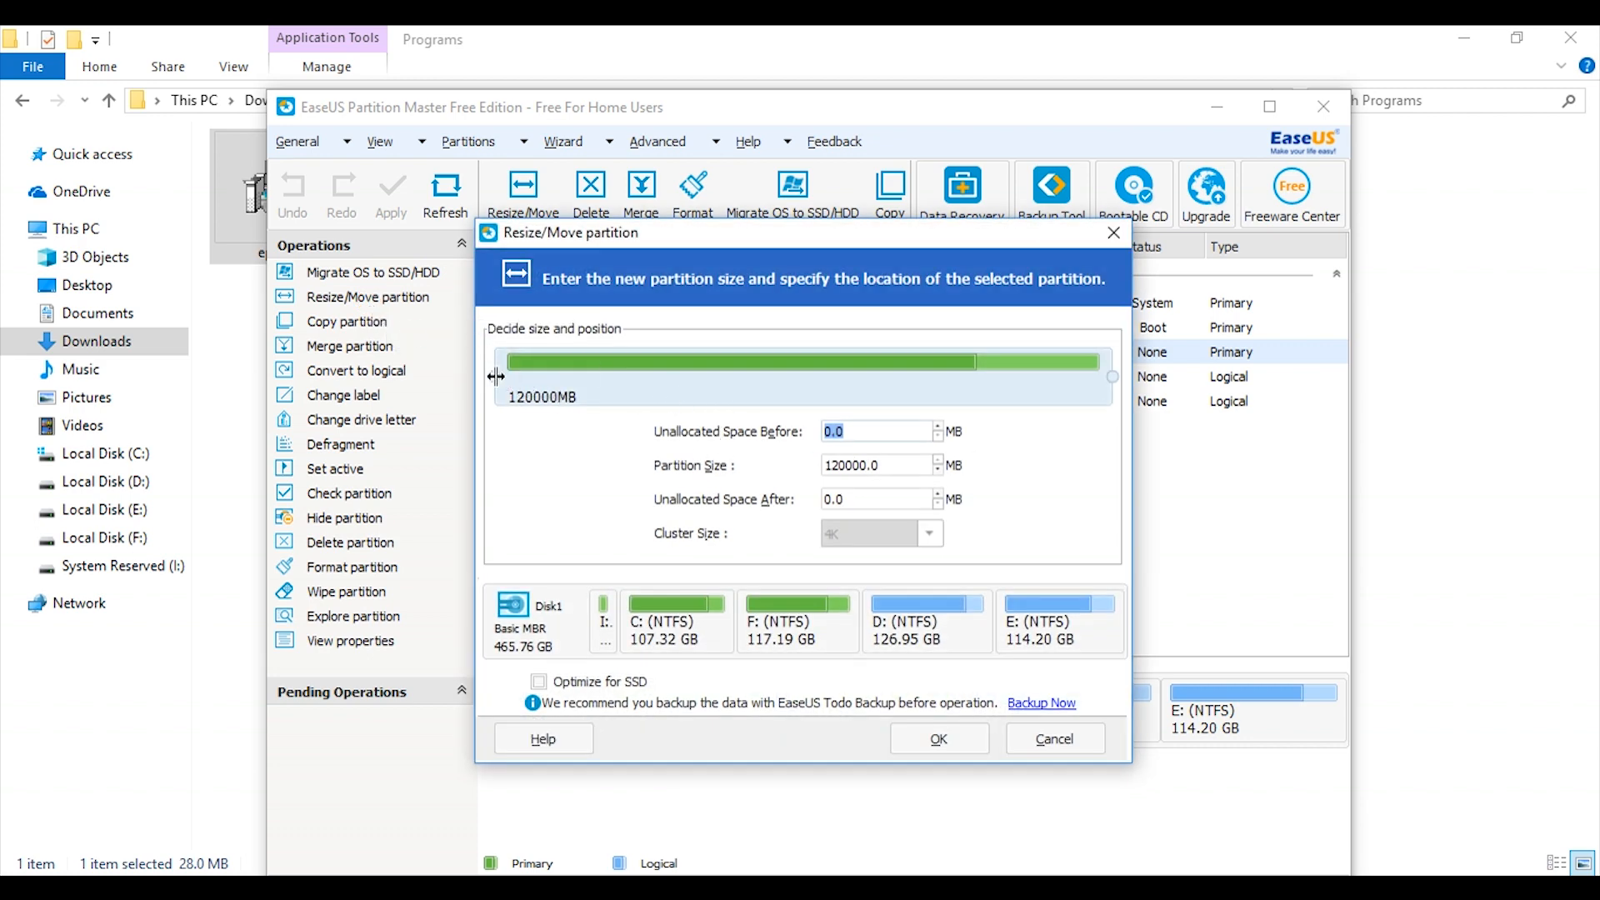
pyautogui.moveTo(496, 376); pyautogui.dragTo(518, 378)
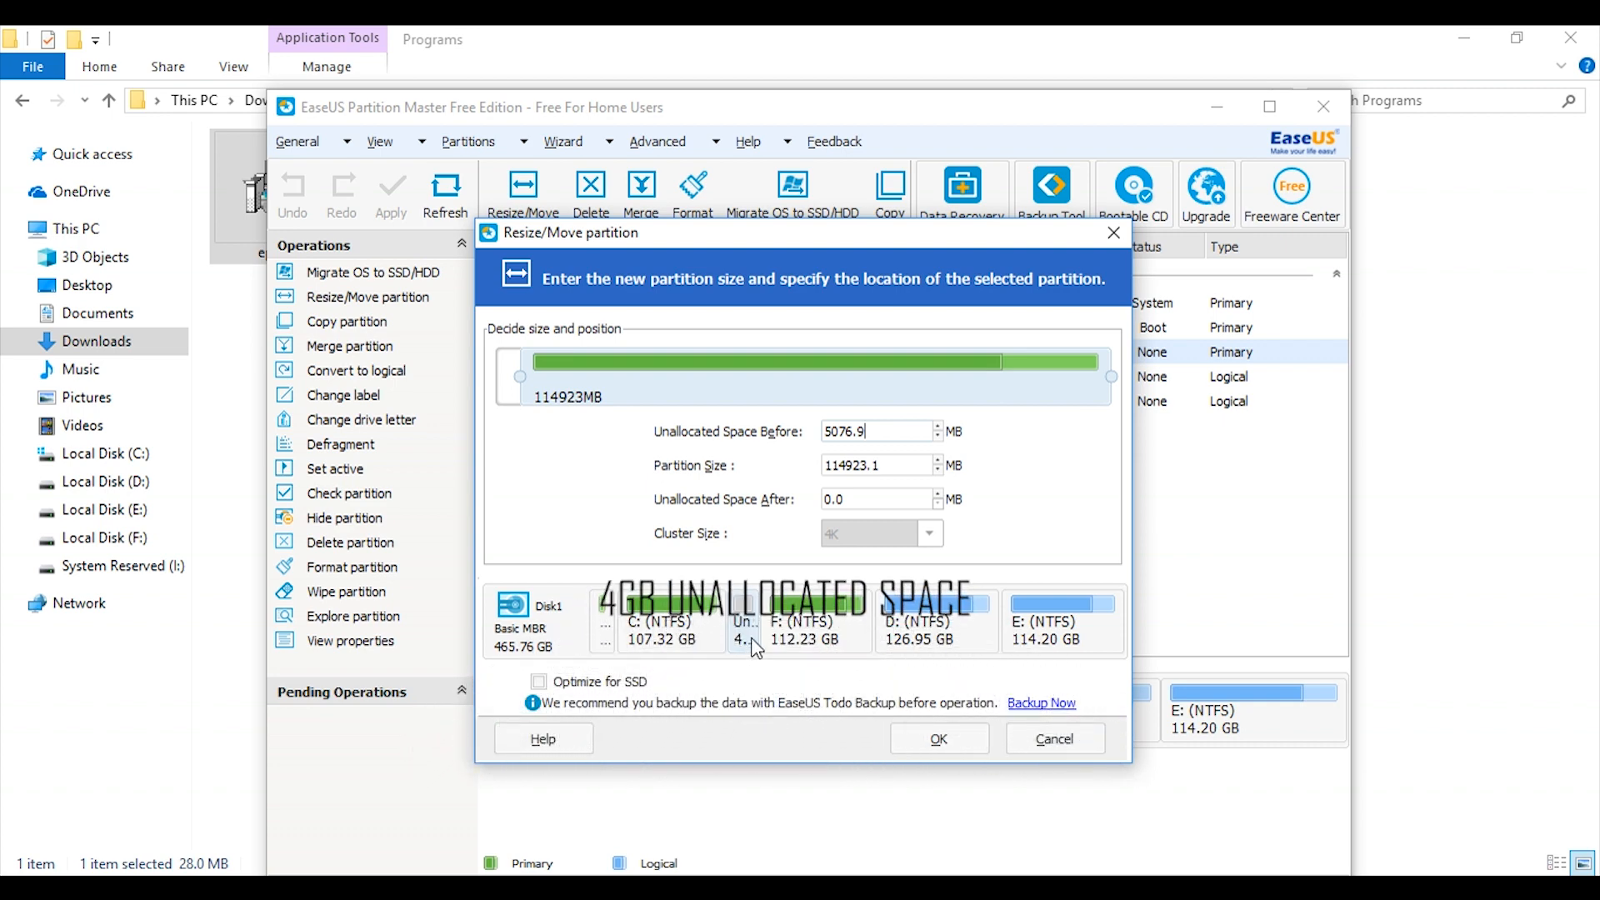
pyautogui.moveTo(742, 659)
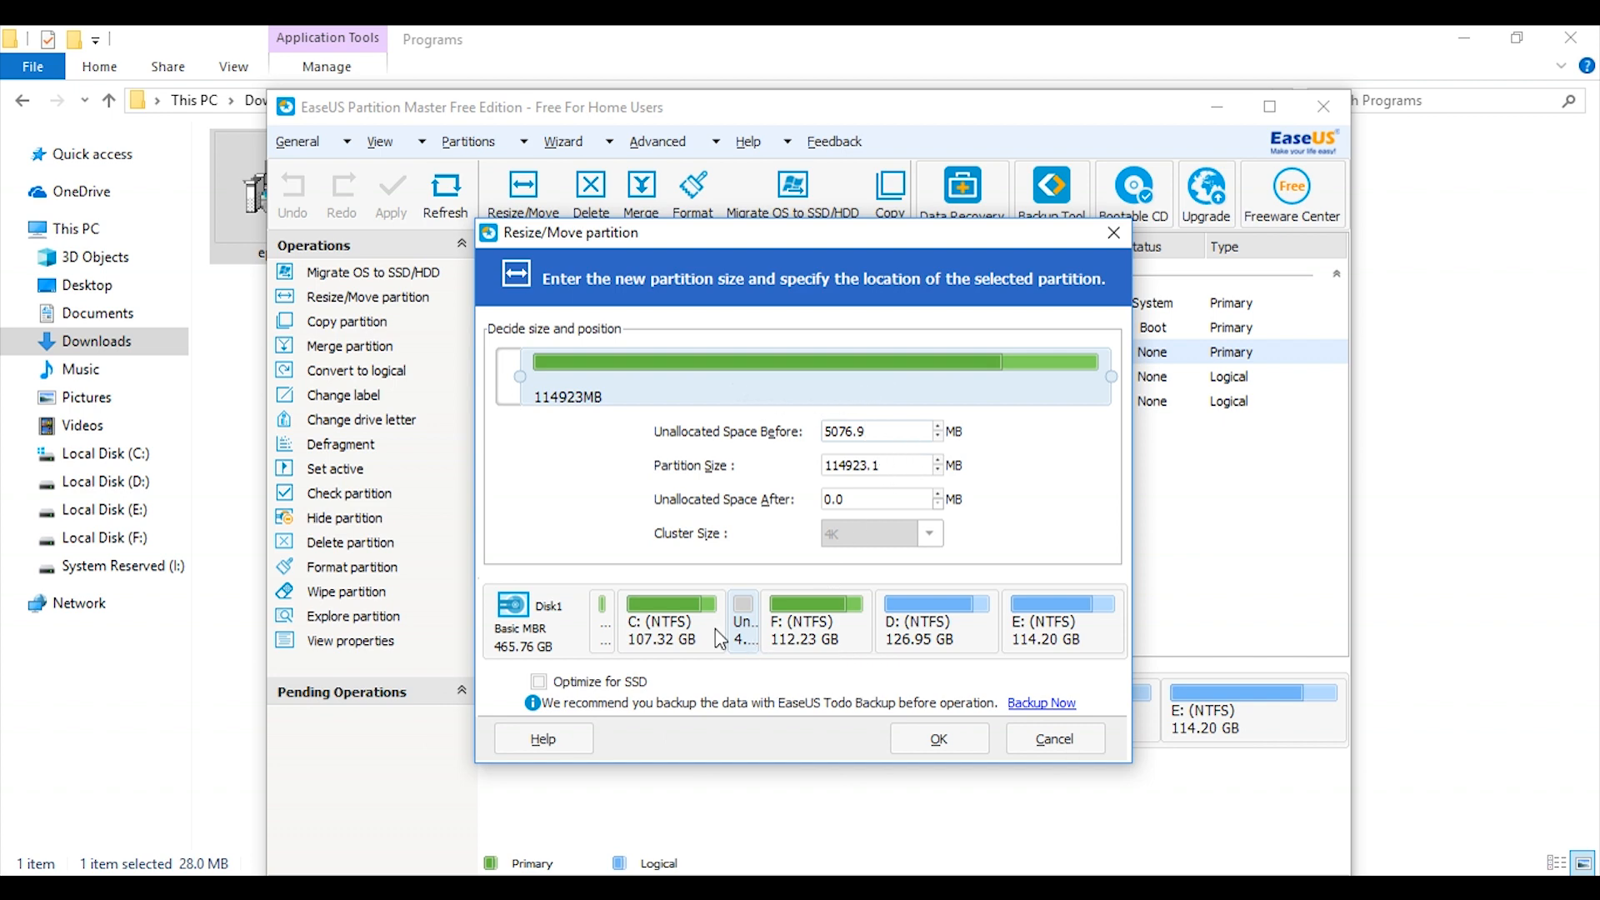
pyautogui.click(940, 741)
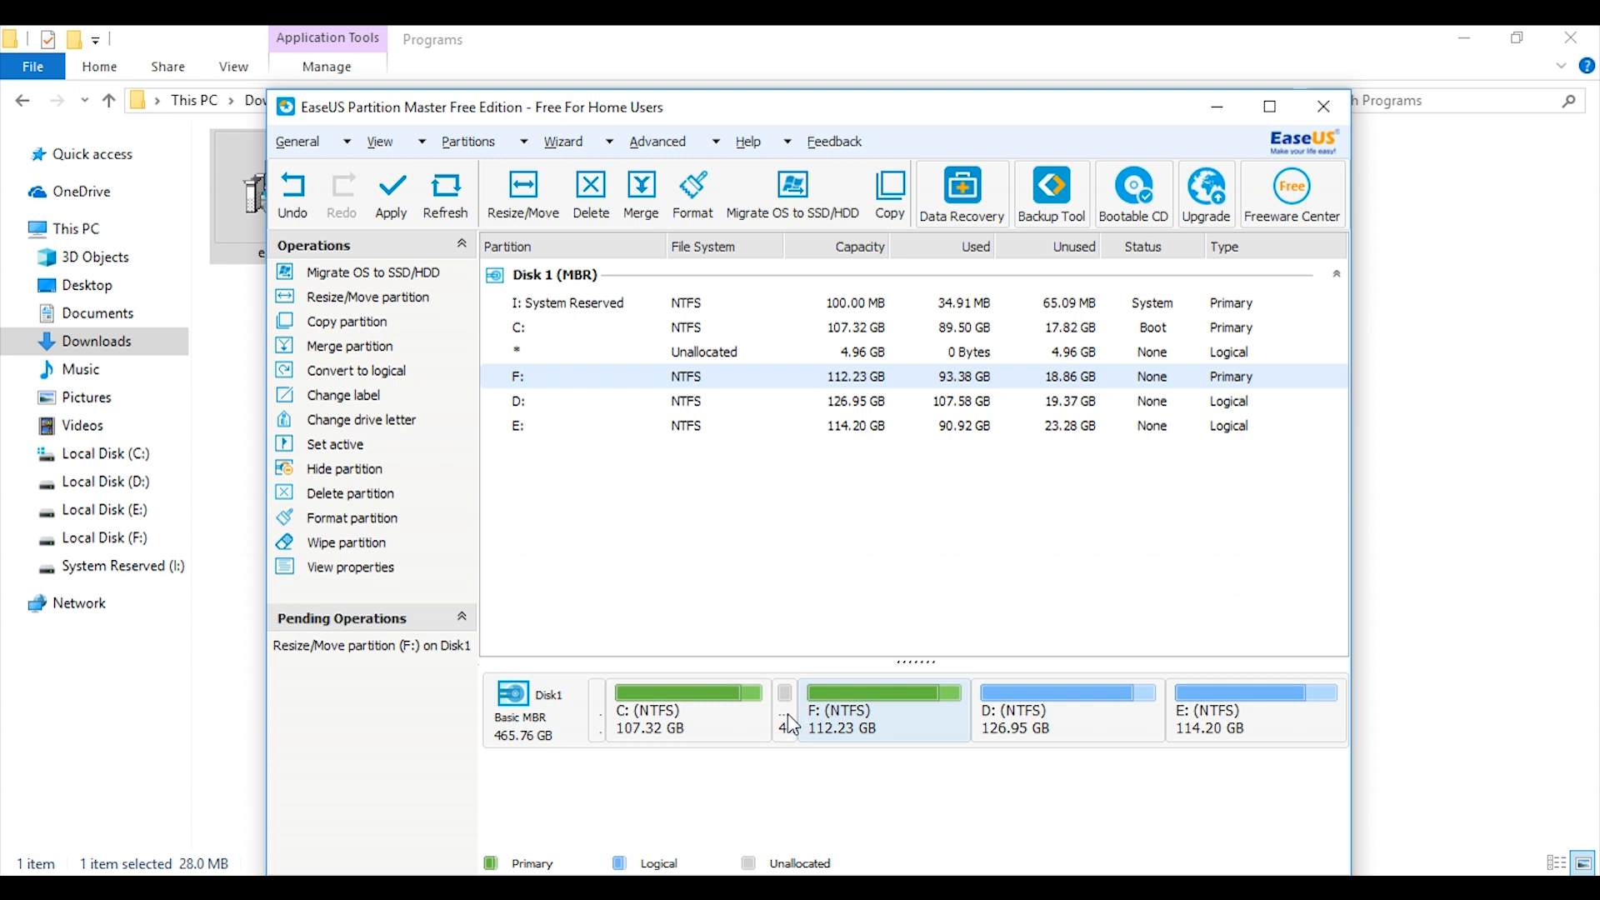
# Extend the C: partition over all the adjacent unallocated space, to a partition size of 114974 MB.
pyautogui.click(788, 715)
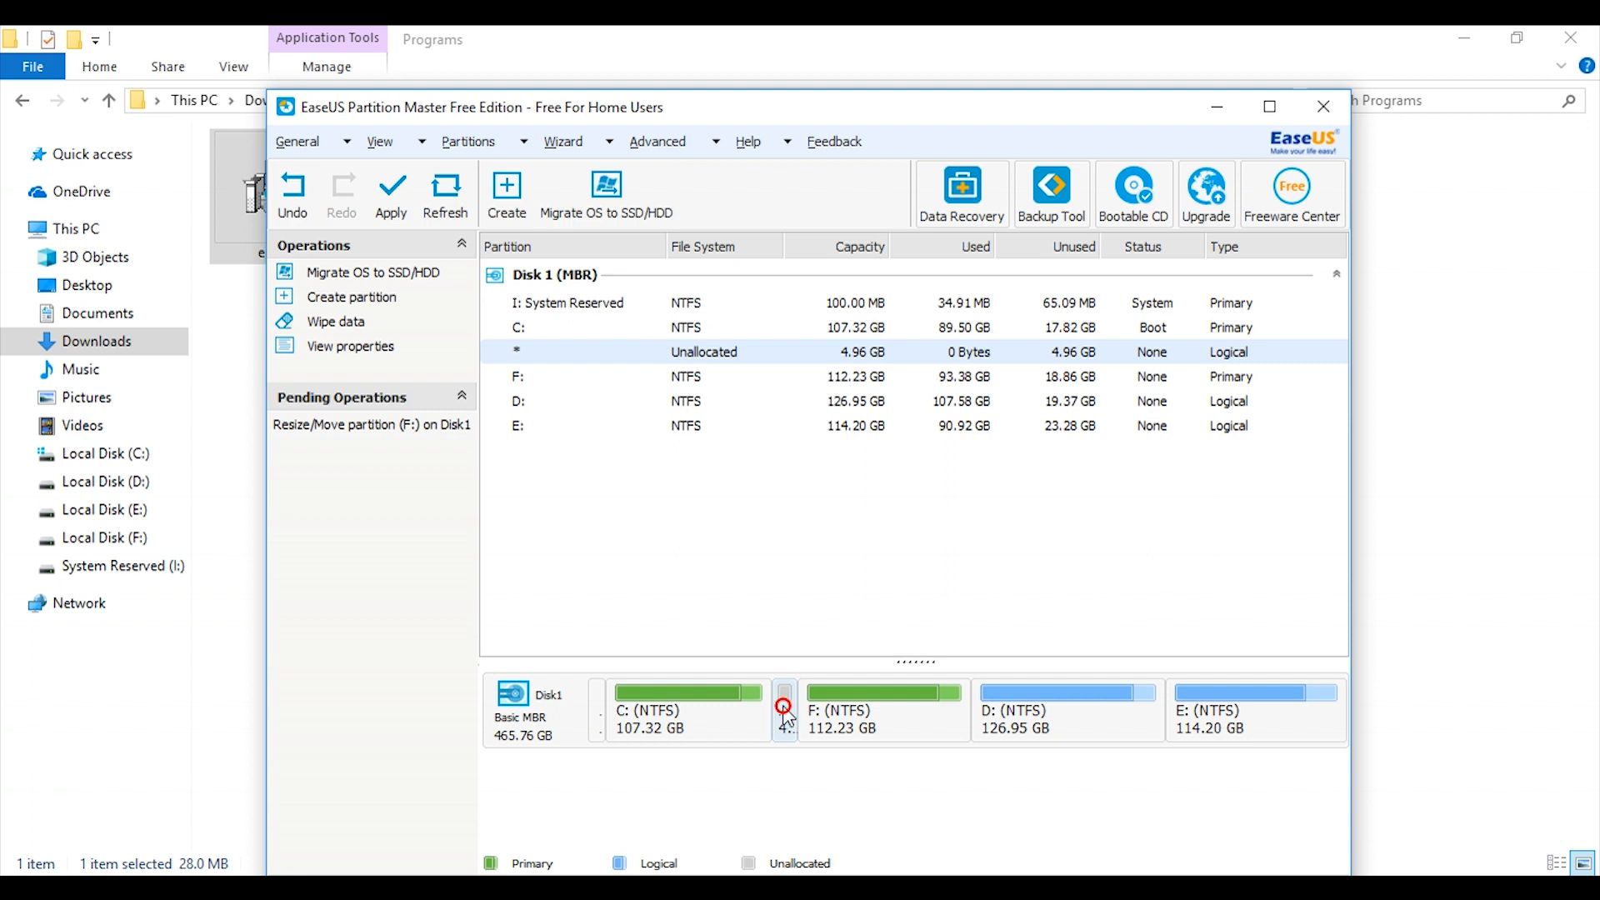
pyautogui.click(738, 715)
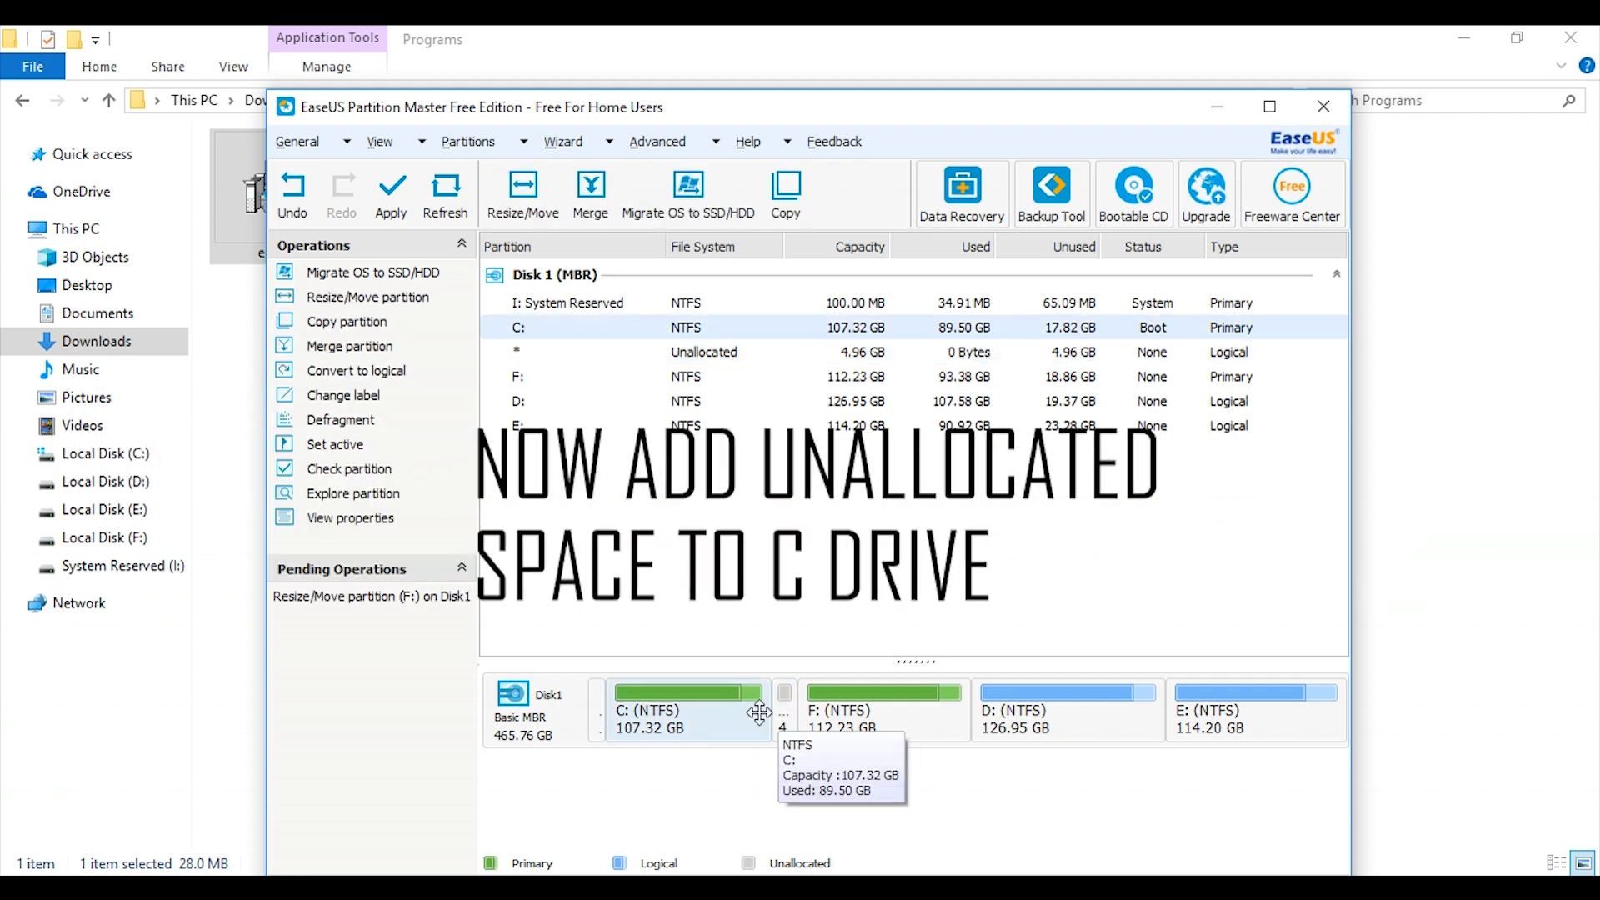
pyautogui.click(380, 302)
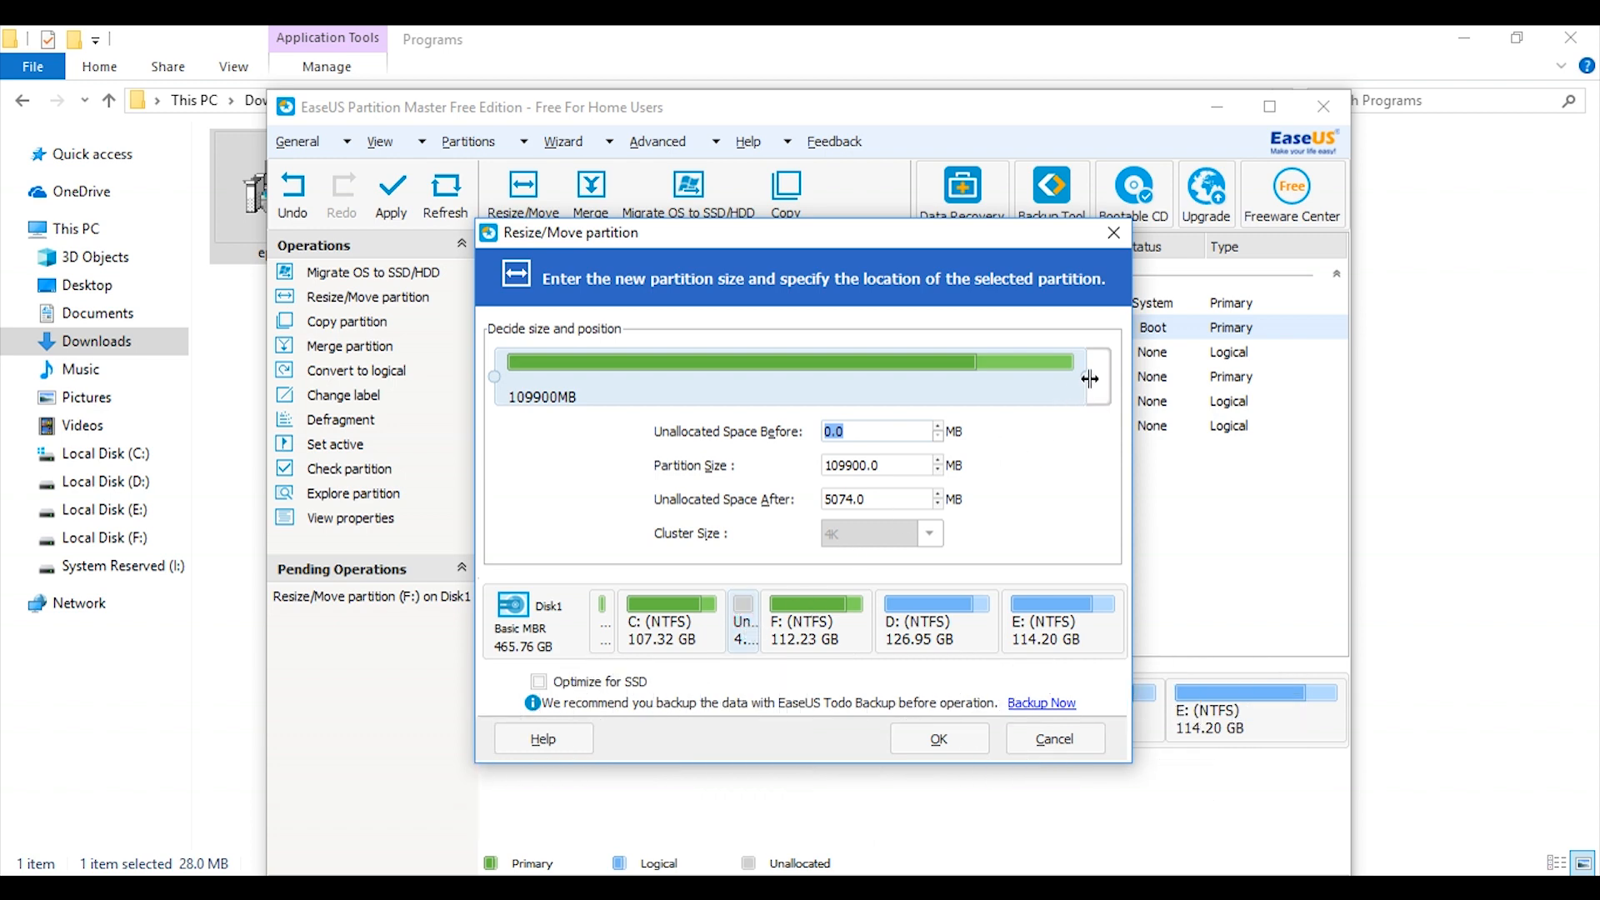
pyautogui.moveTo(1090, 377); pyautogui.dragTo(1117, 377)
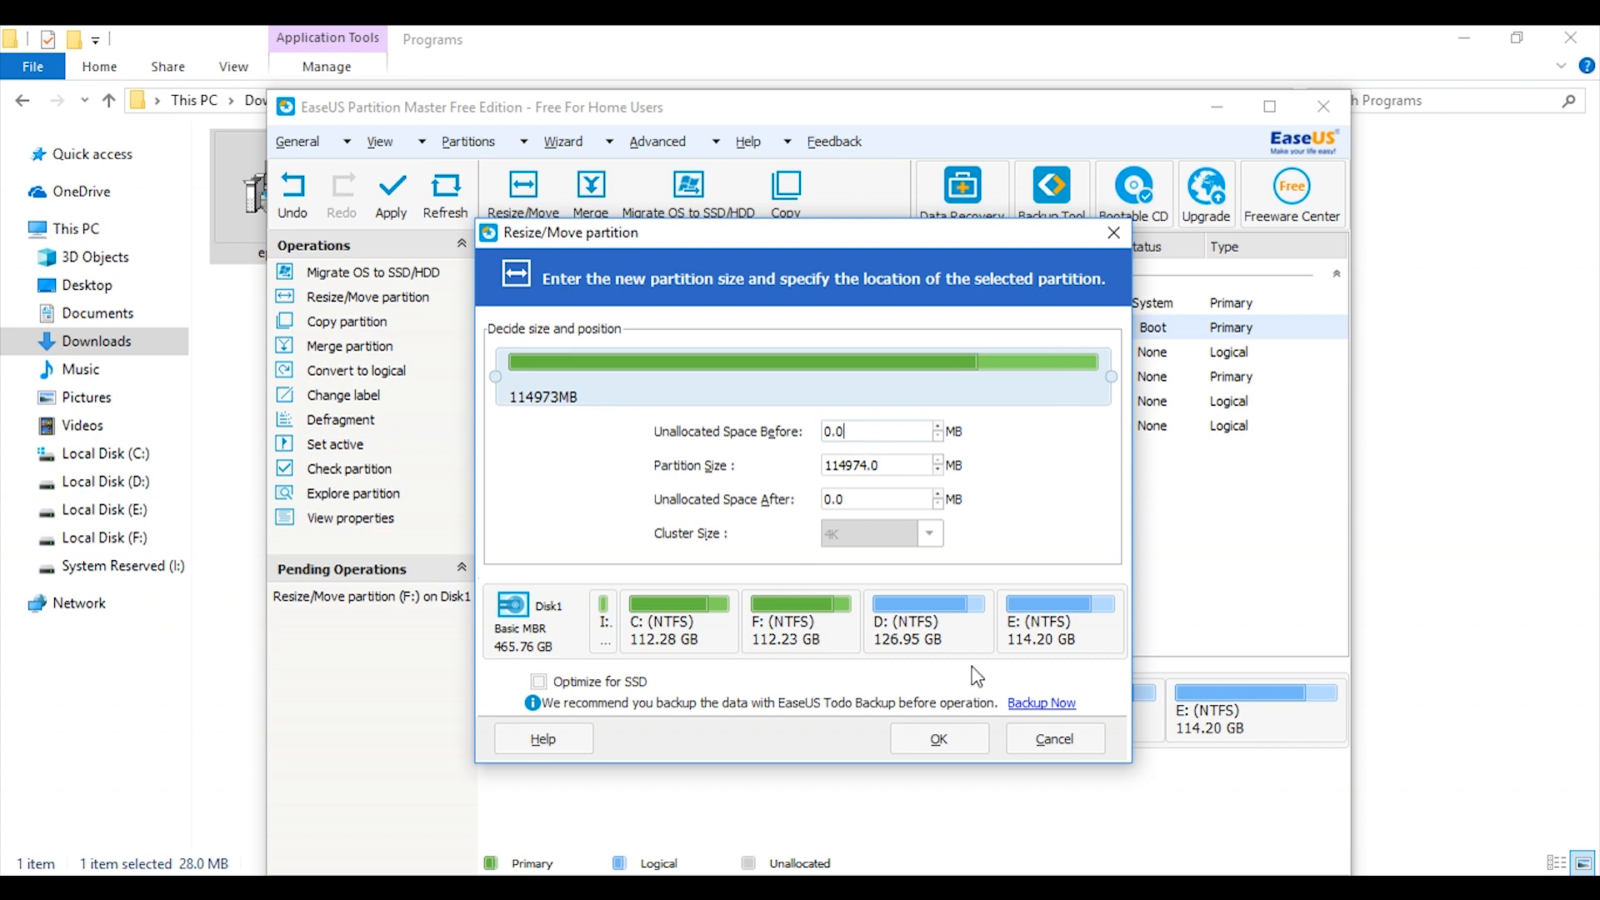
pyautogui.click(961, 740)
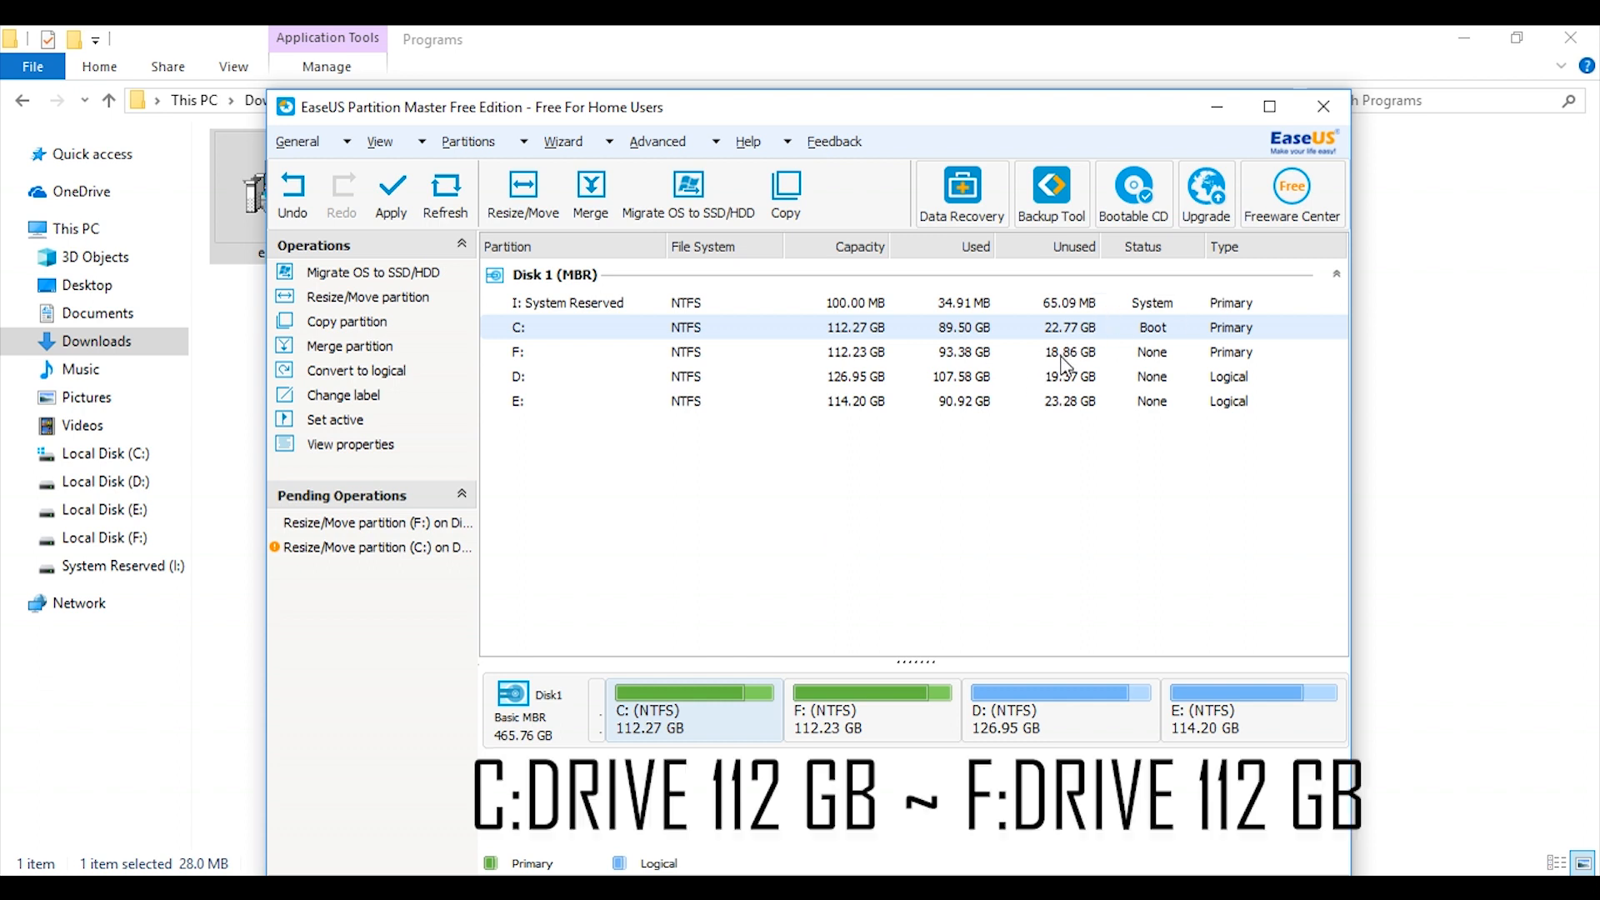
# Check the planned capacity and unused space of the C: partition against those of F:.
pyautogui.click(877, 353)
pyautogui.click(869, 328)
pyautogui.click(1046, 357)
pyautogui.click(1048, 328)
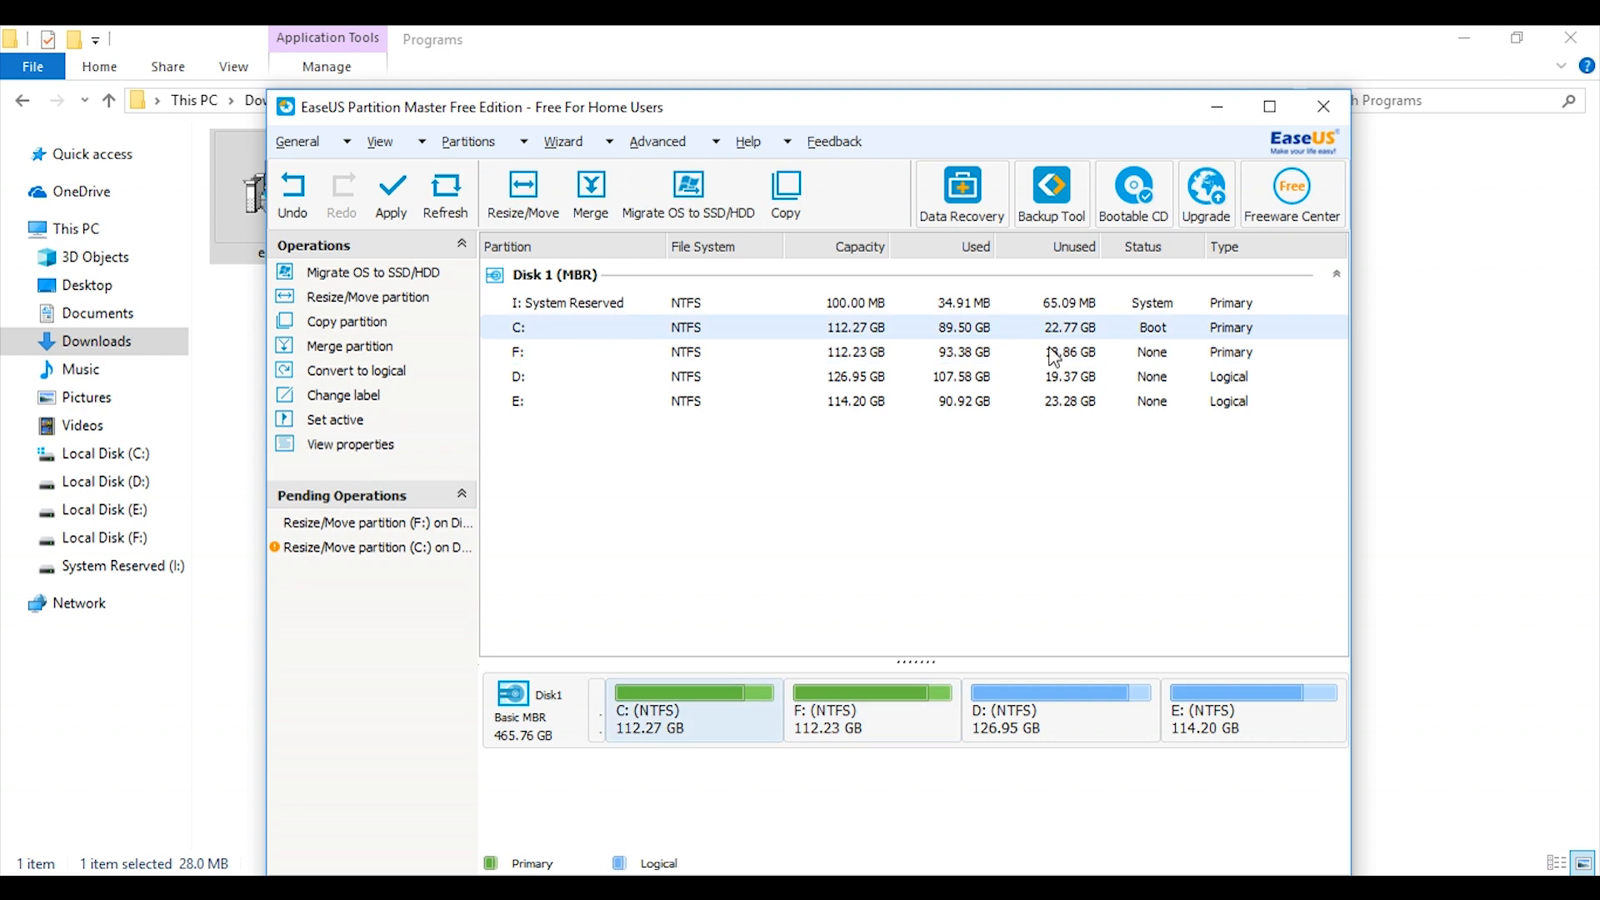
pyautogui.click(1050, 354)
pyautogui.click(1051, 328)
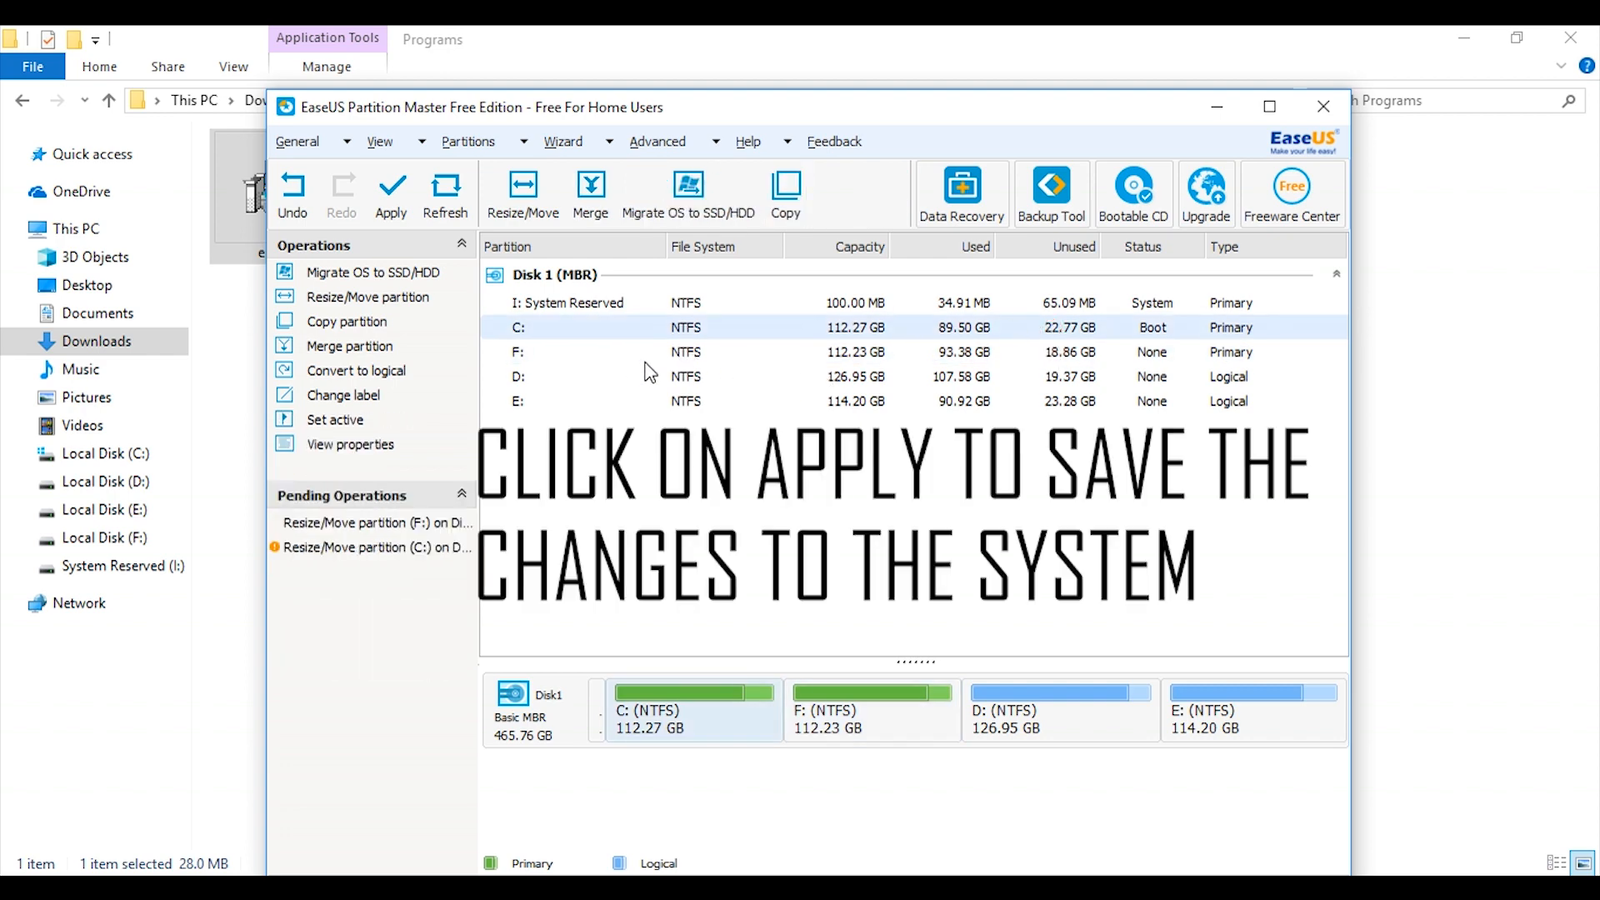
# Apply the pending resize operations for F: and C: and agree to reboot the computer to perform them.
pyautogui.click(397, 208)
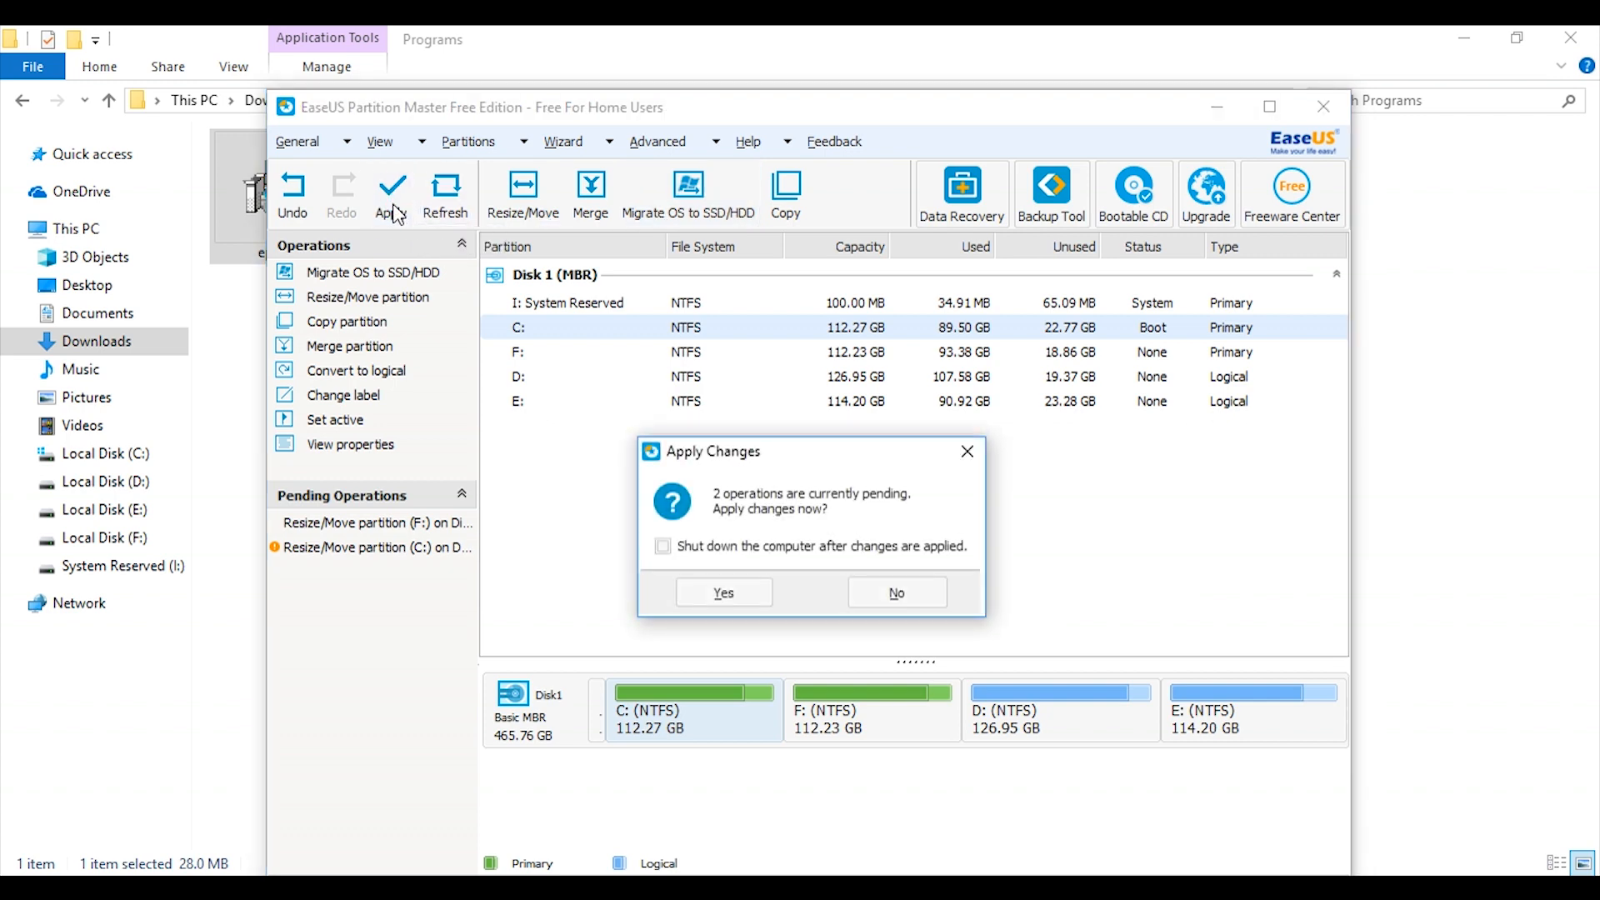
pyautogui.click(753, 595)
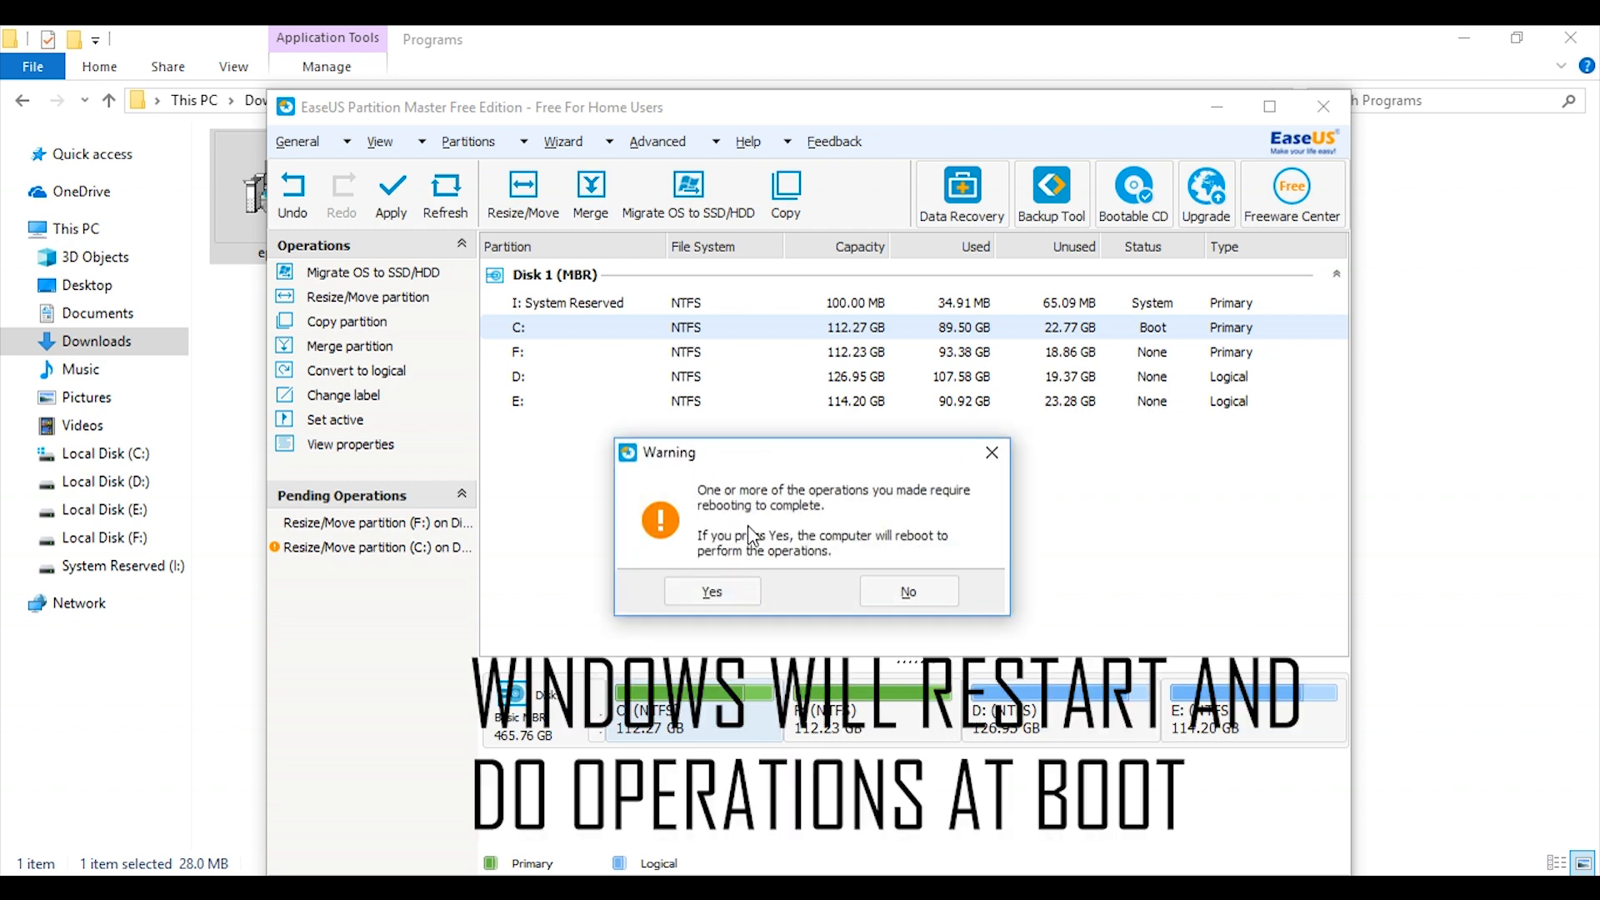
pyautogui.click(713, 593)
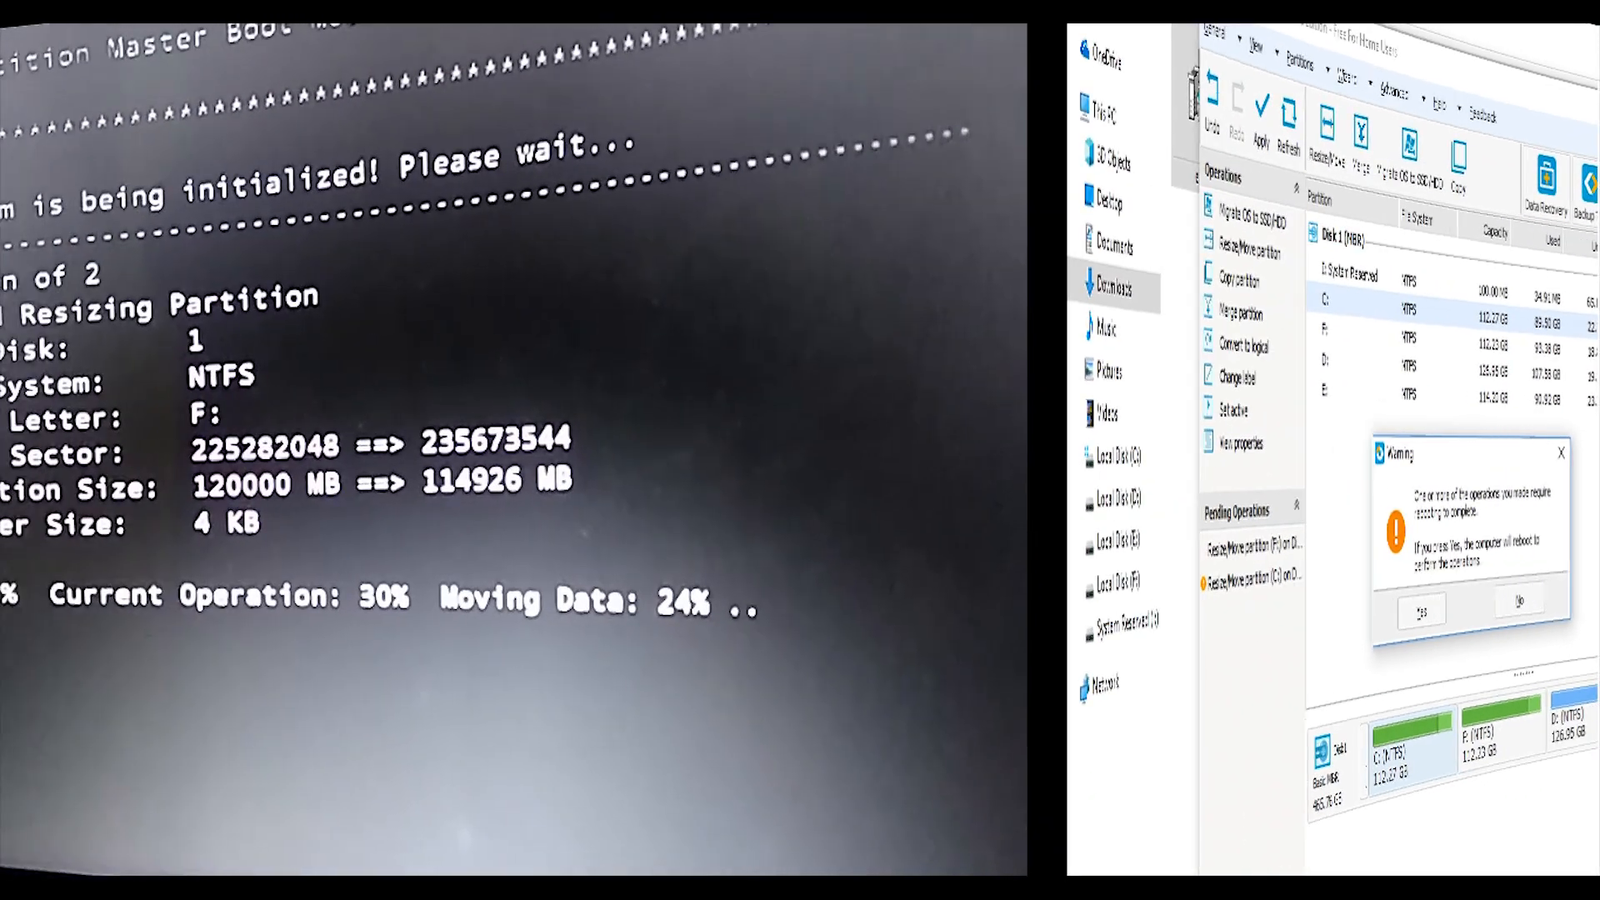